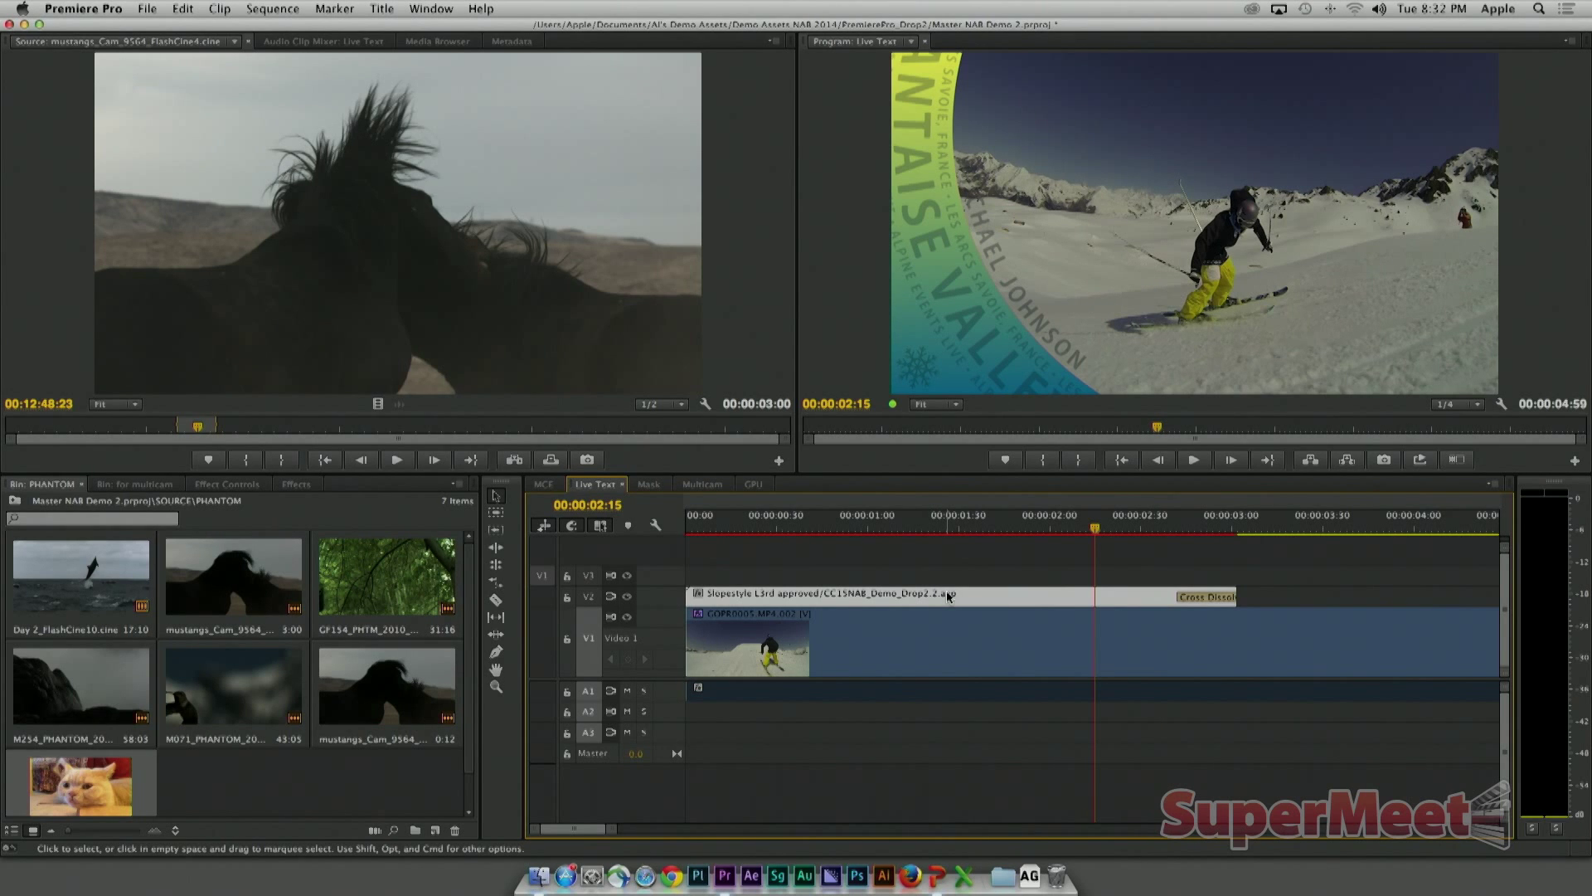
# Open the Slopestyle lower-third composition from the Live Text sequence in the Source monitor and show its transparency grid.
pyautogui.doubleClick(948, 595)
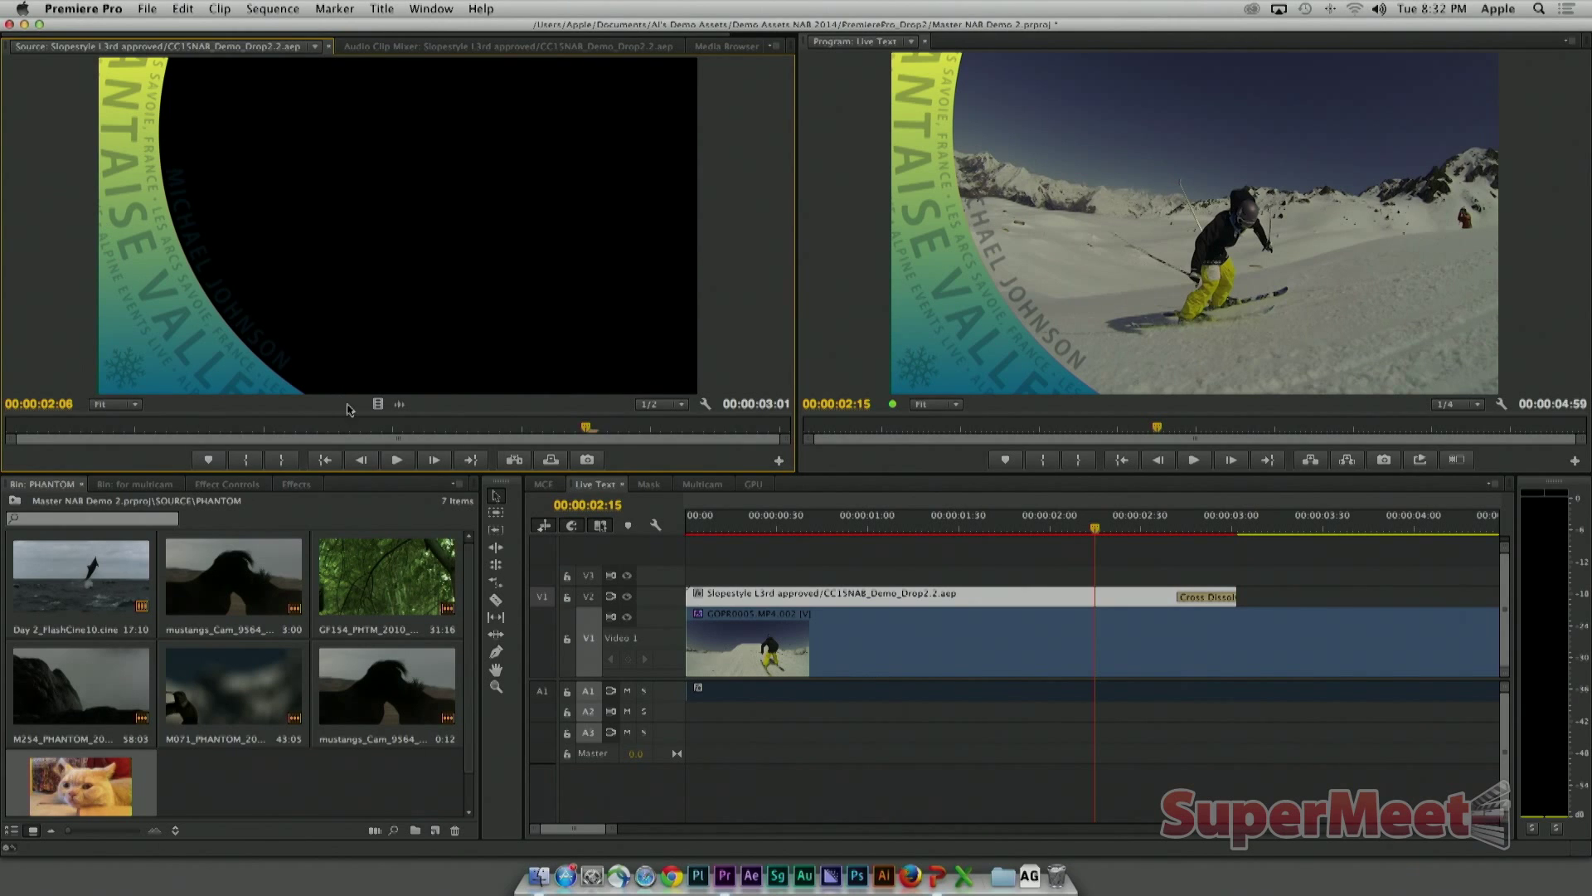
pyautogui.moveTo(588, 427); pyautogui.dragTo(652, 431)
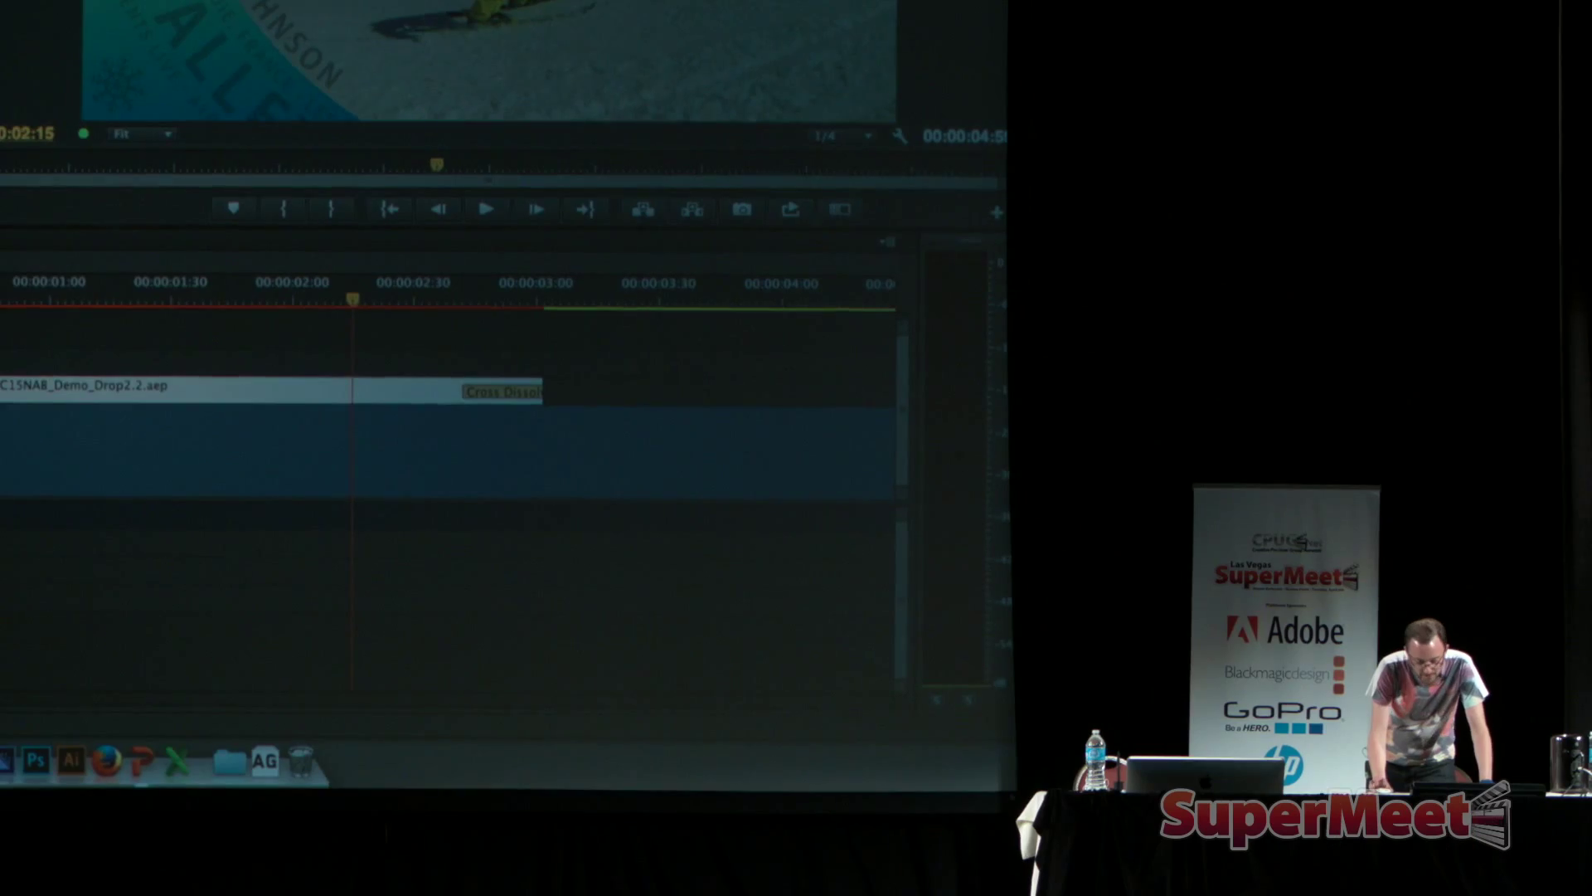
pyautogui.click(774, 43)
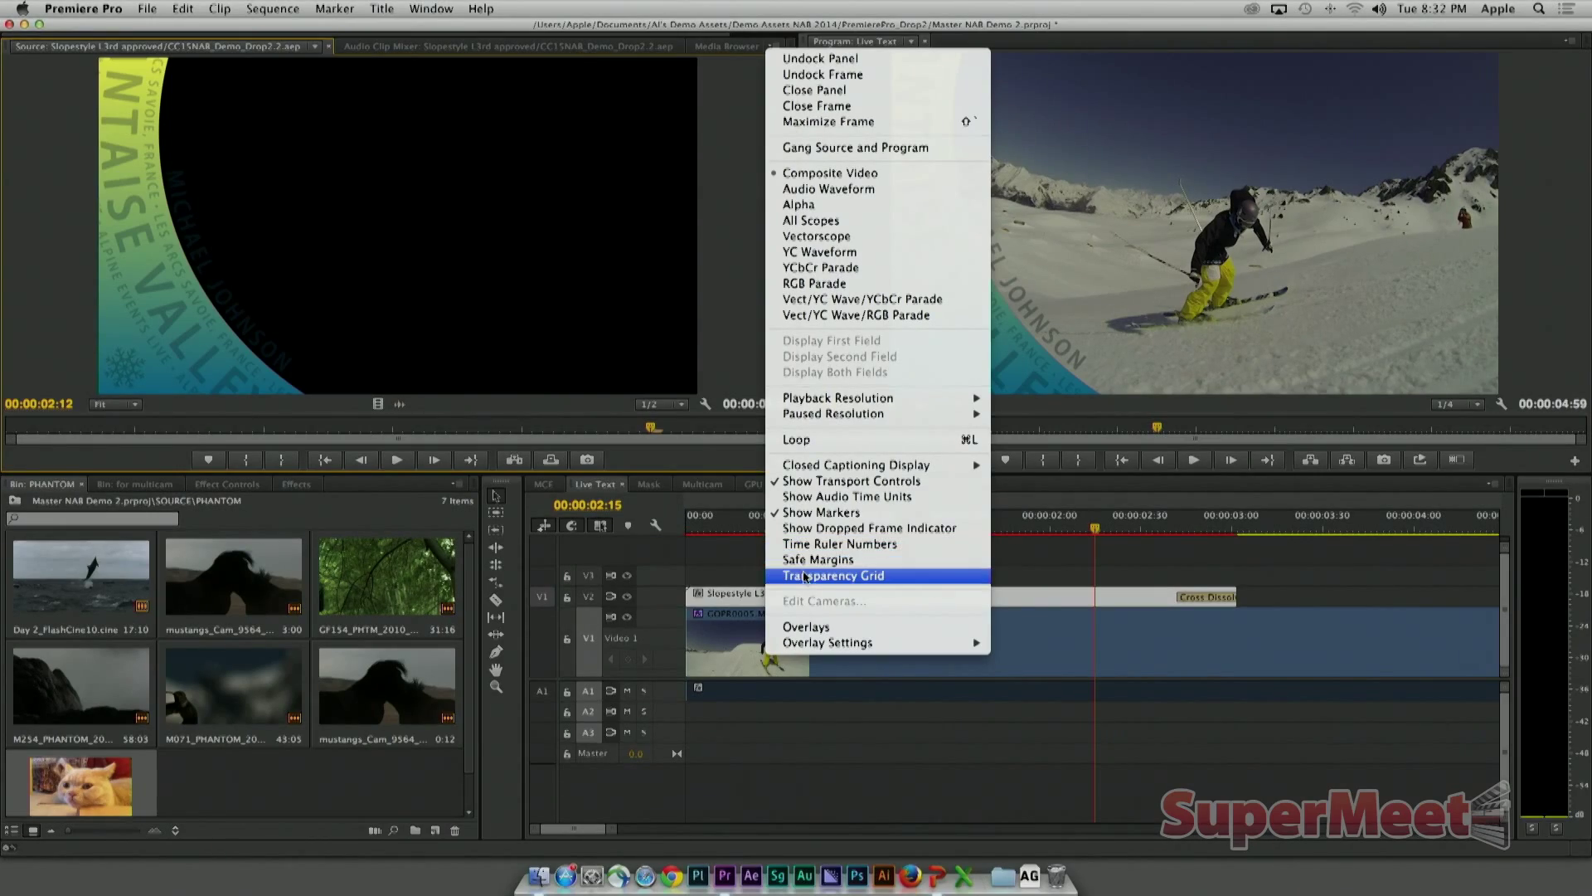
pyautogui.click(805, 576)
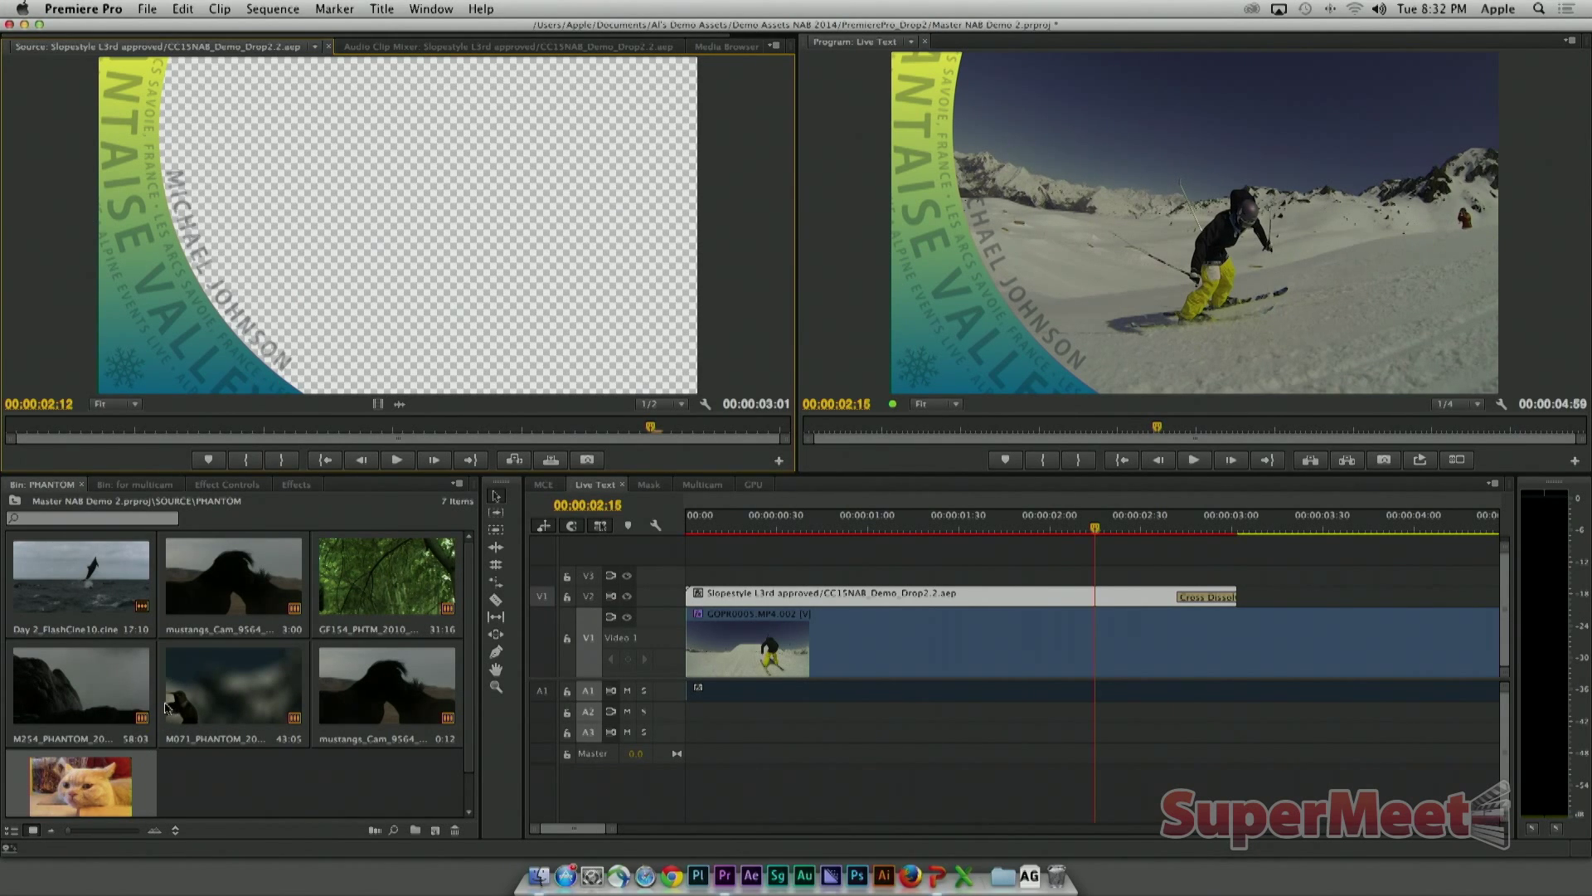
# Replace the Name text of the lower-third composition with another person's name and view it at 00:00:02:01.
pyautogui.click(229, 486)
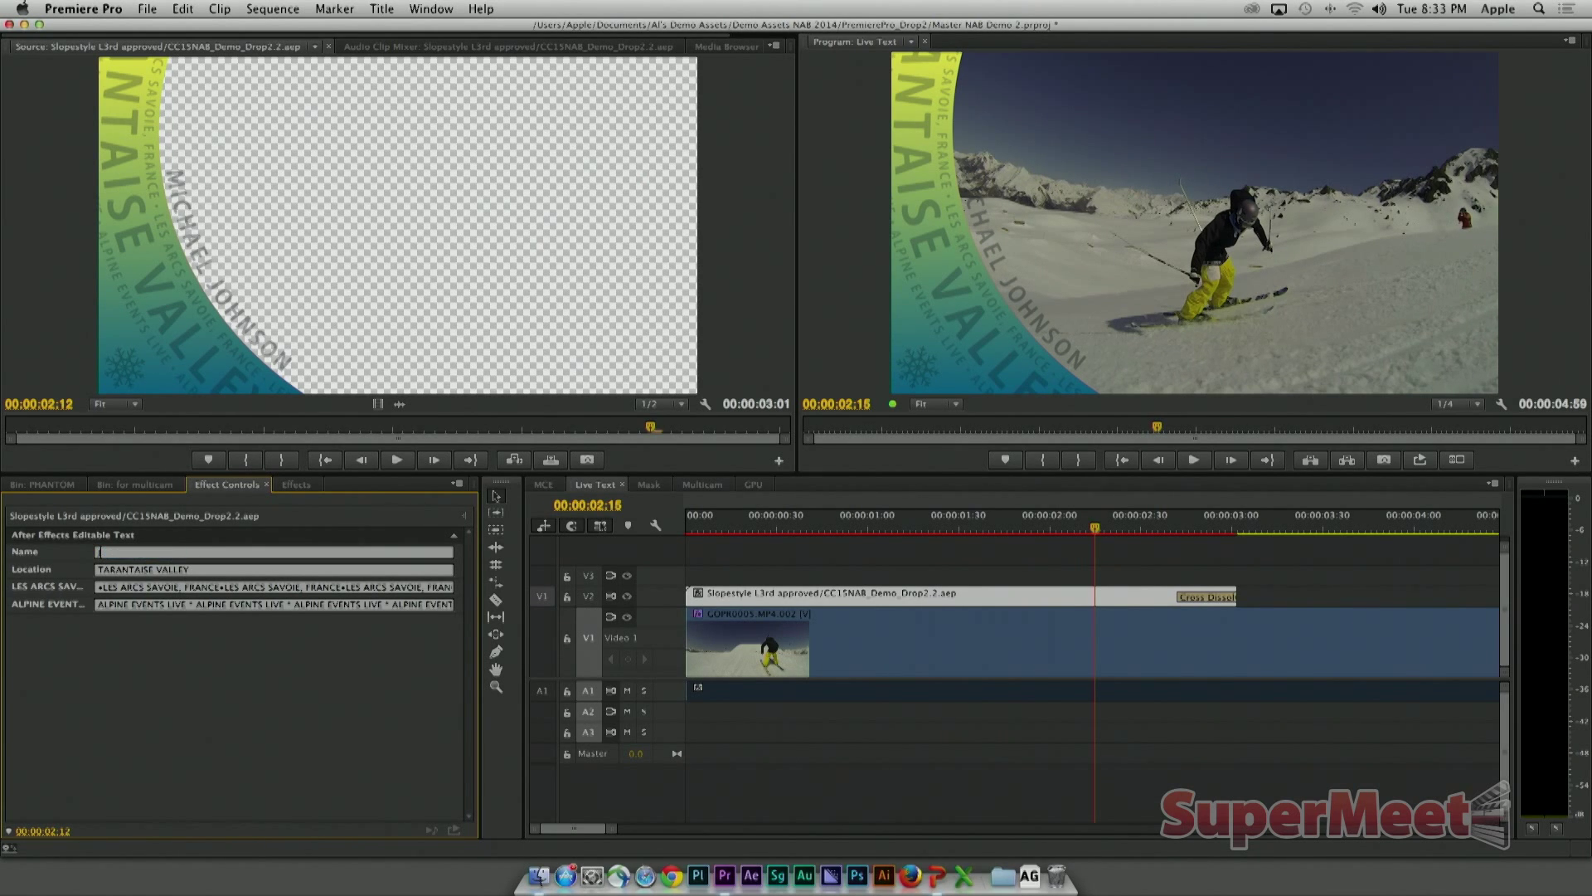
pyautogui.write('EFF PLINKLES')
pyautogui.press('Return')
pyautogui.click(529, 430)
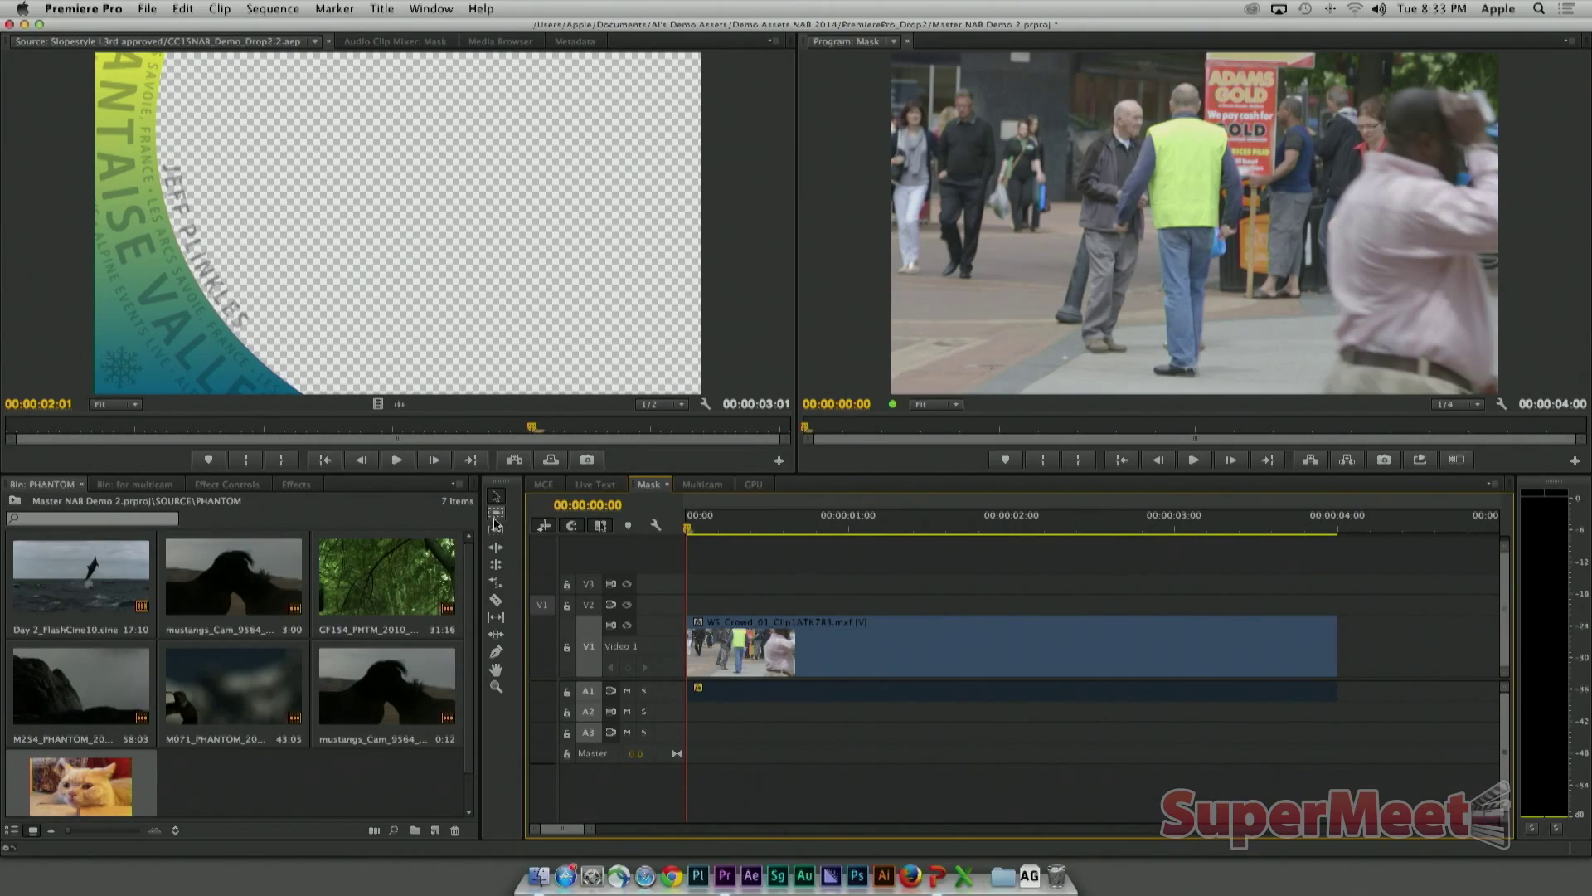
# Play the crowd clip in the Mask sequence and return to its start.
pyautogui.press('space')
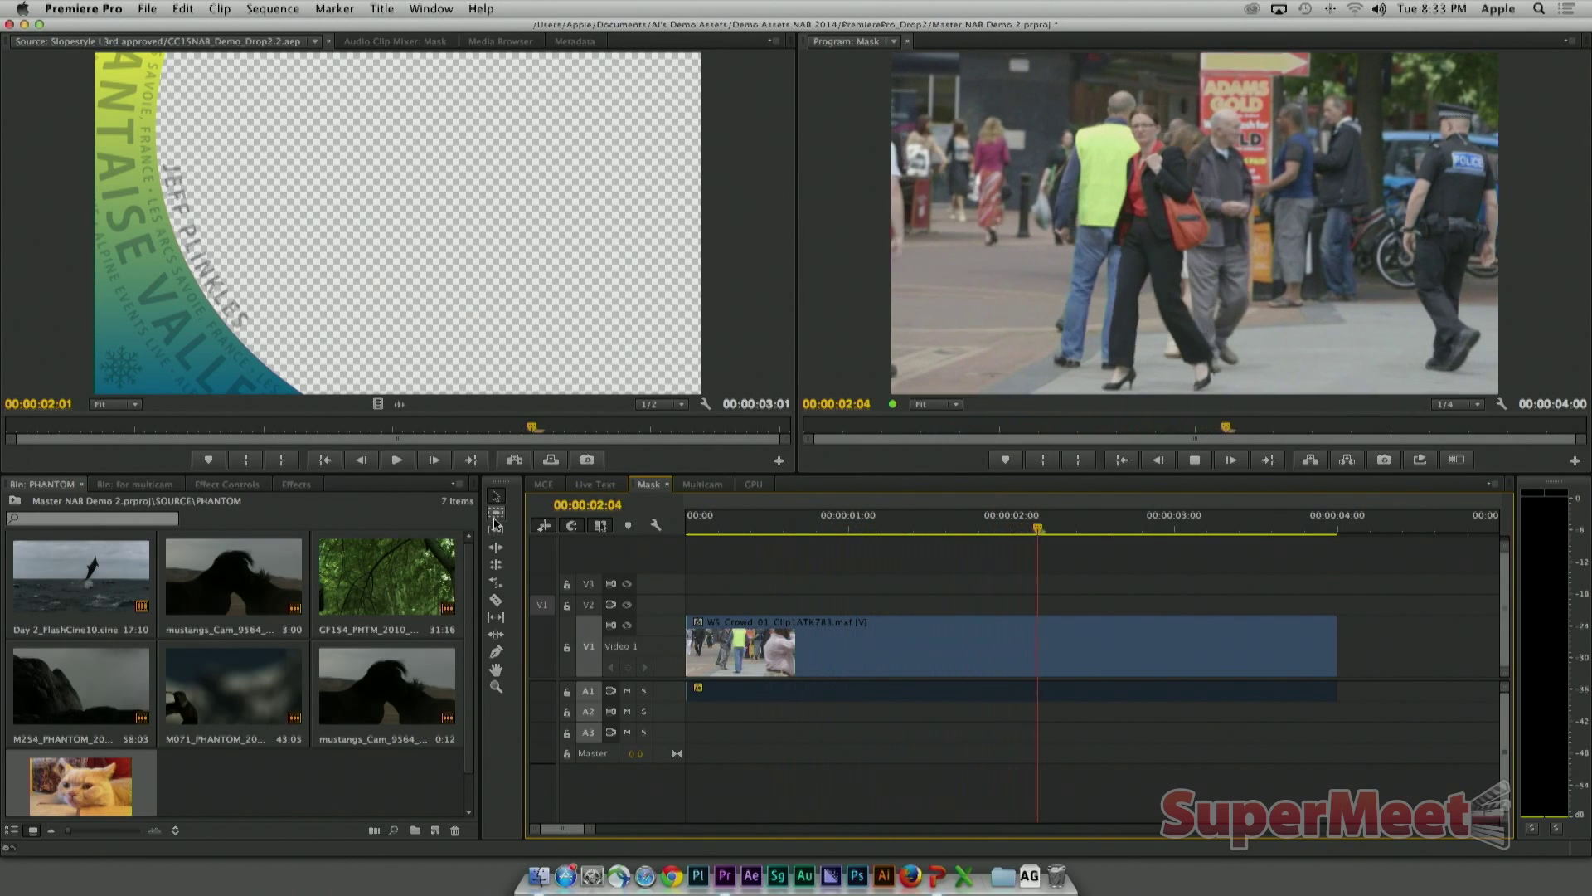
pyautogui.press('space')
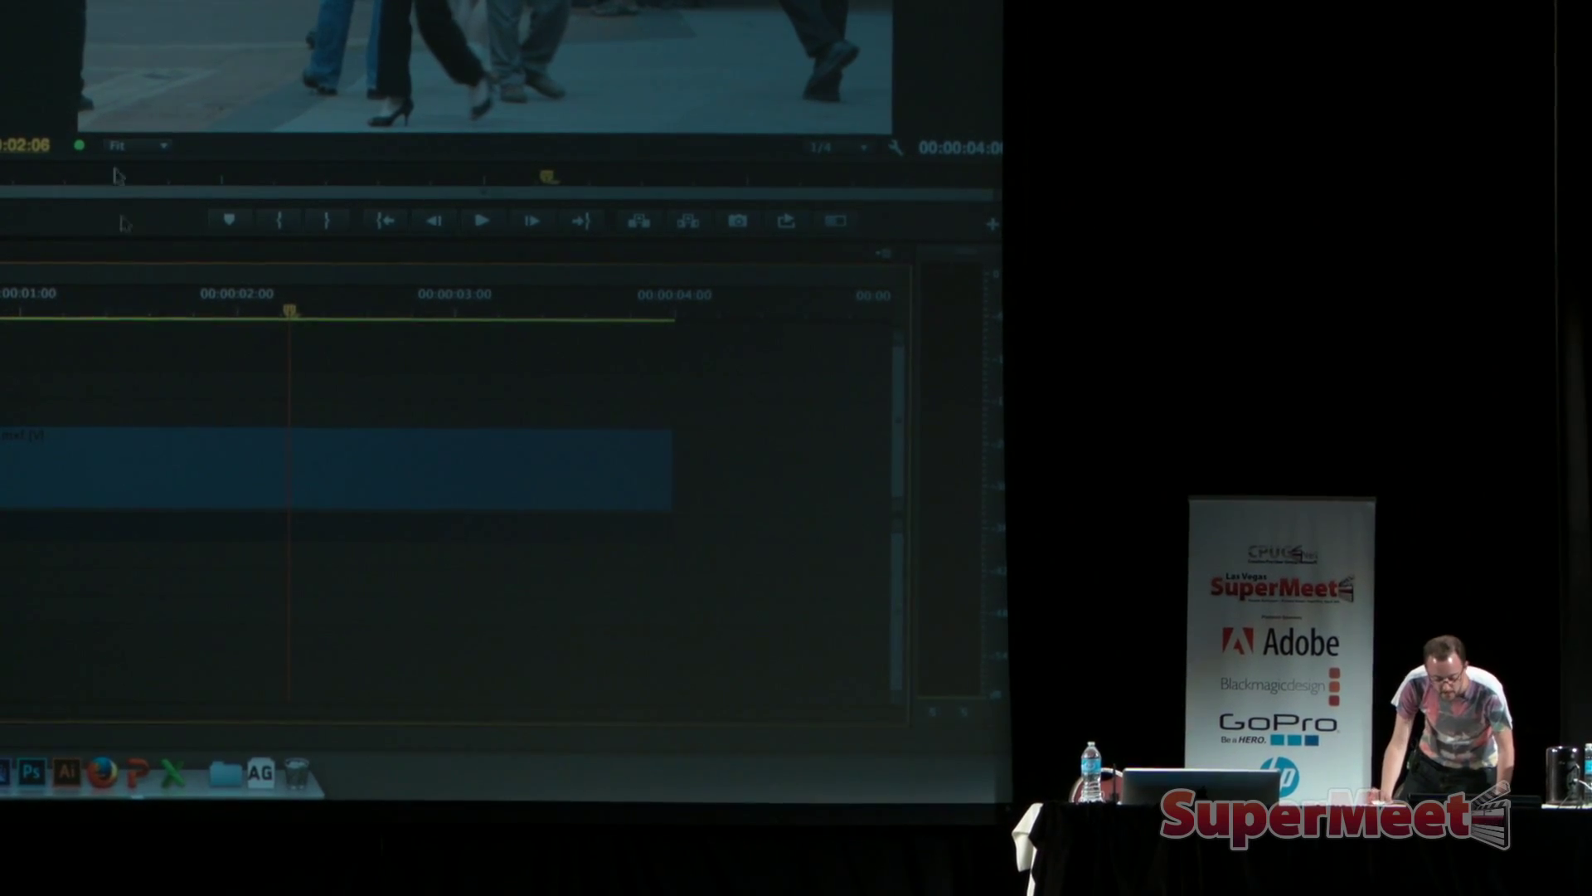
pyautogui.press('Home')
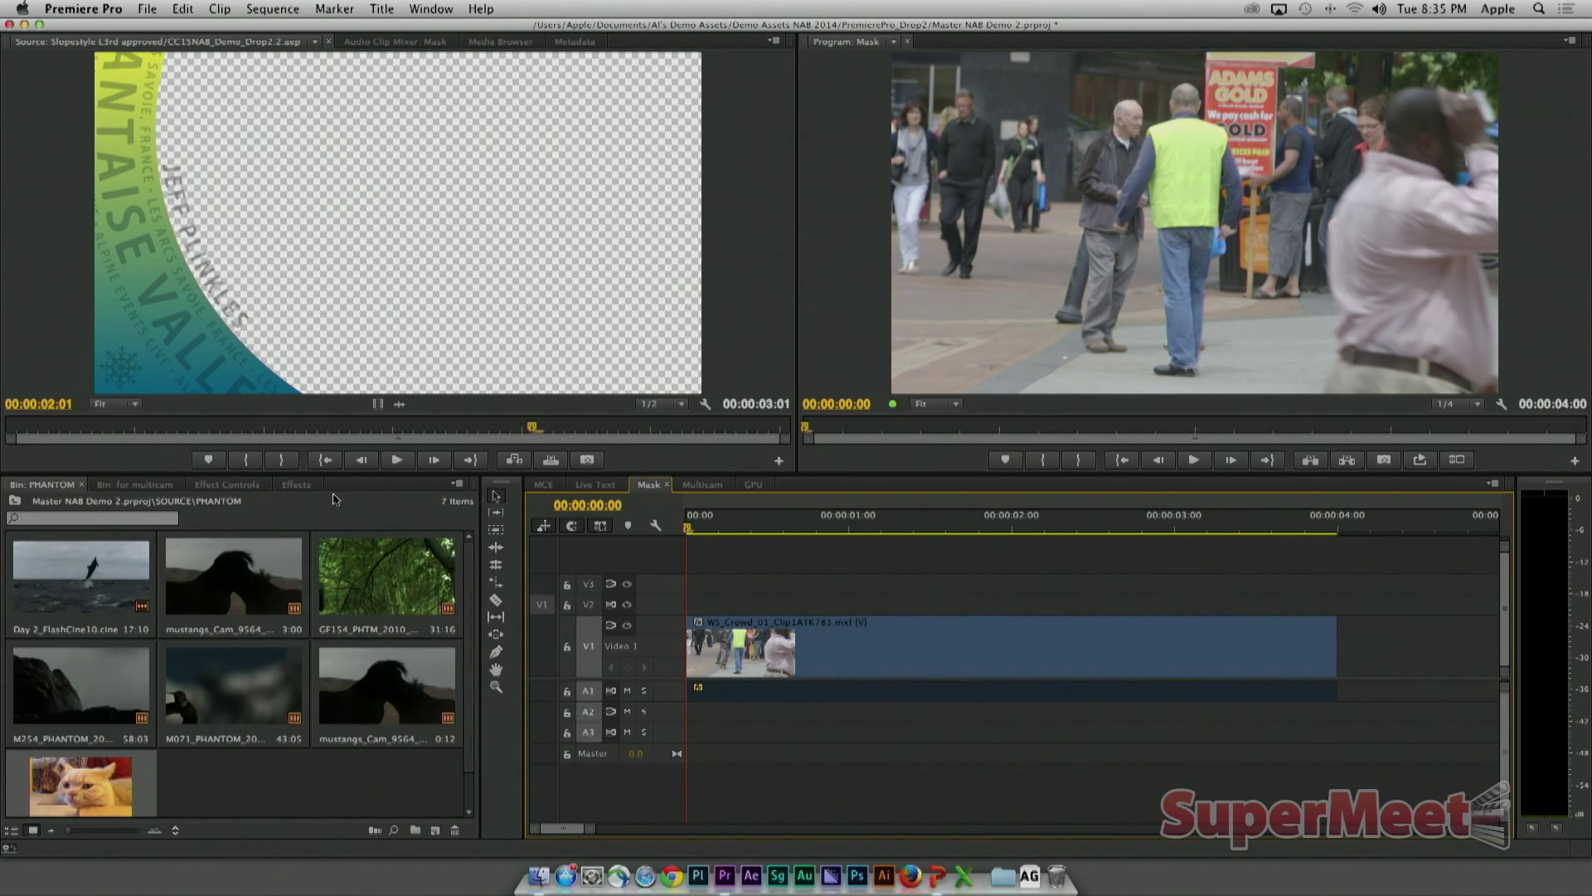
# Load the Day 2_FlashCine10.cine clip from the PHANTOM bin into the Source monitor.
pyautogui.click(314, 489)
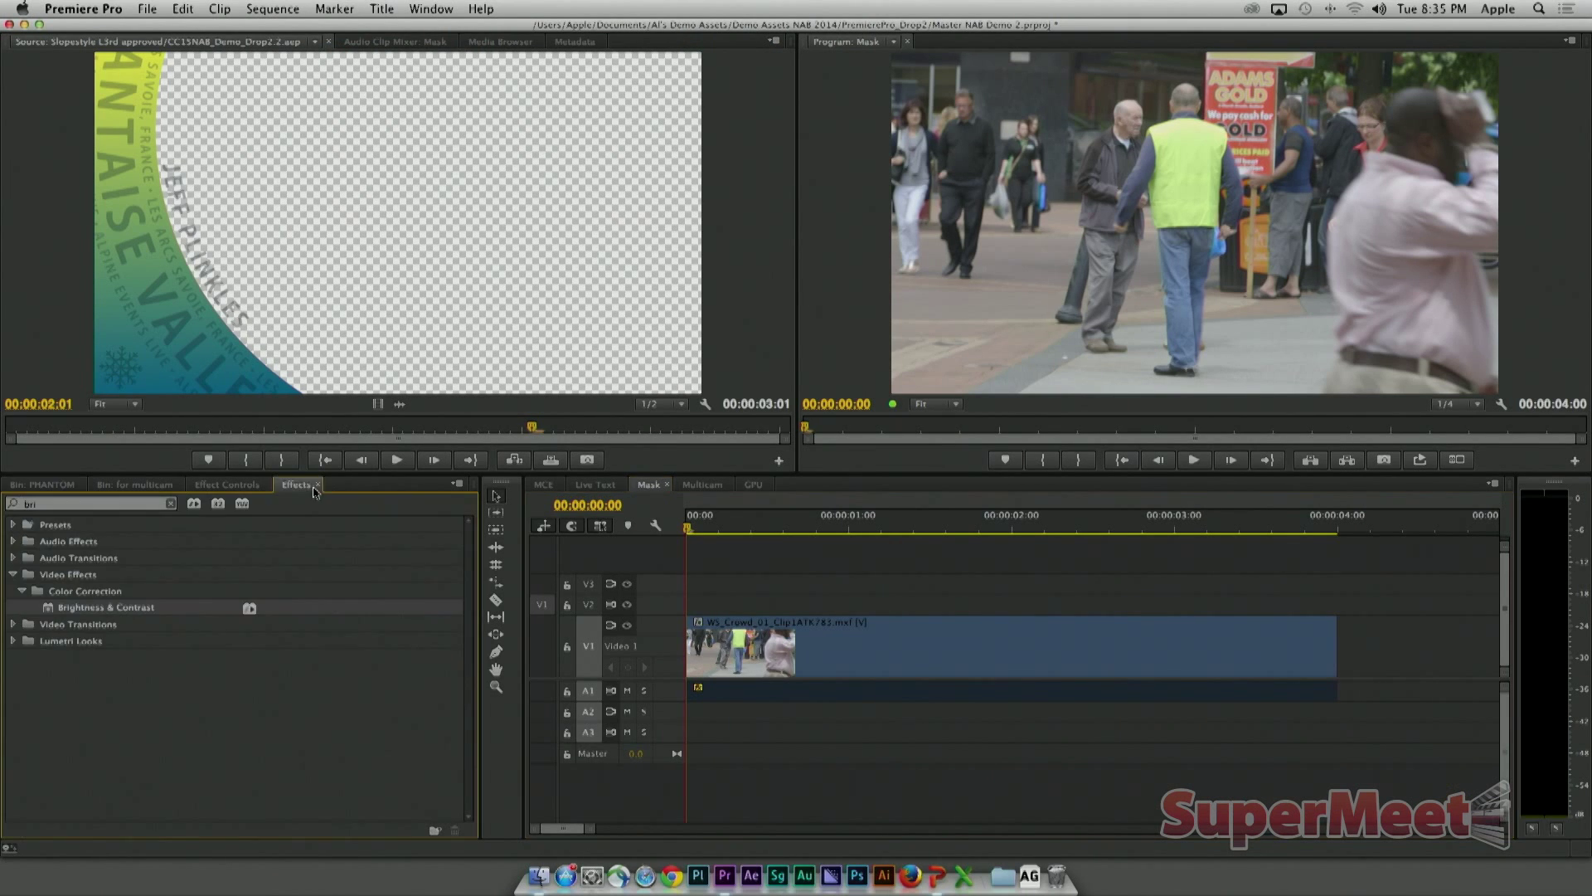
pyautogui.click(31, 488)
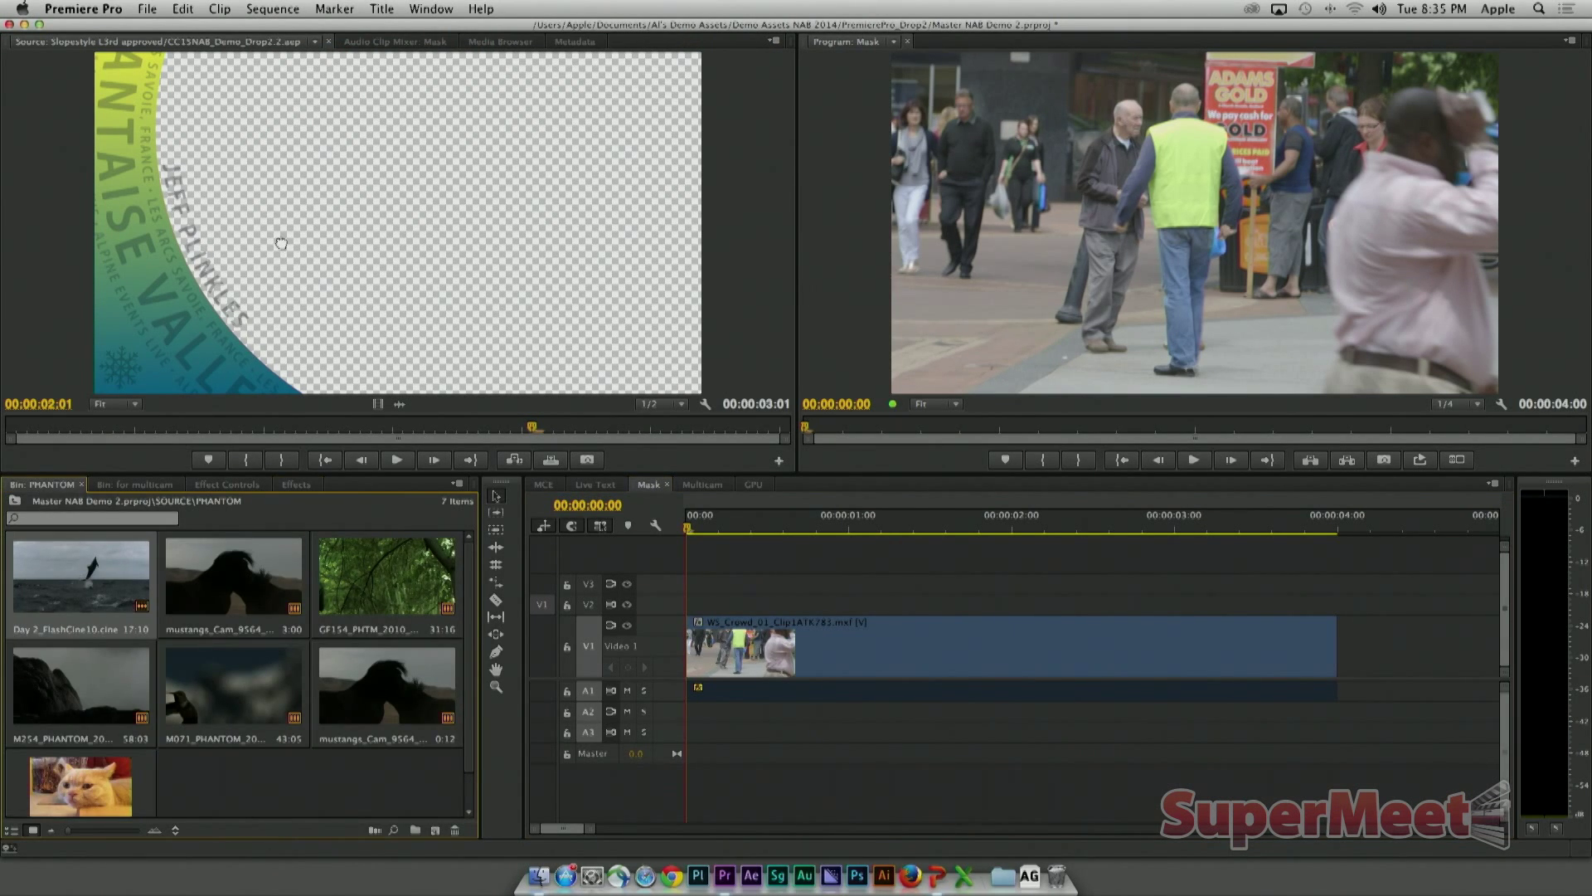
pyautogui.moveTo(281, 244); pyautogui.dragTo(281, 254)
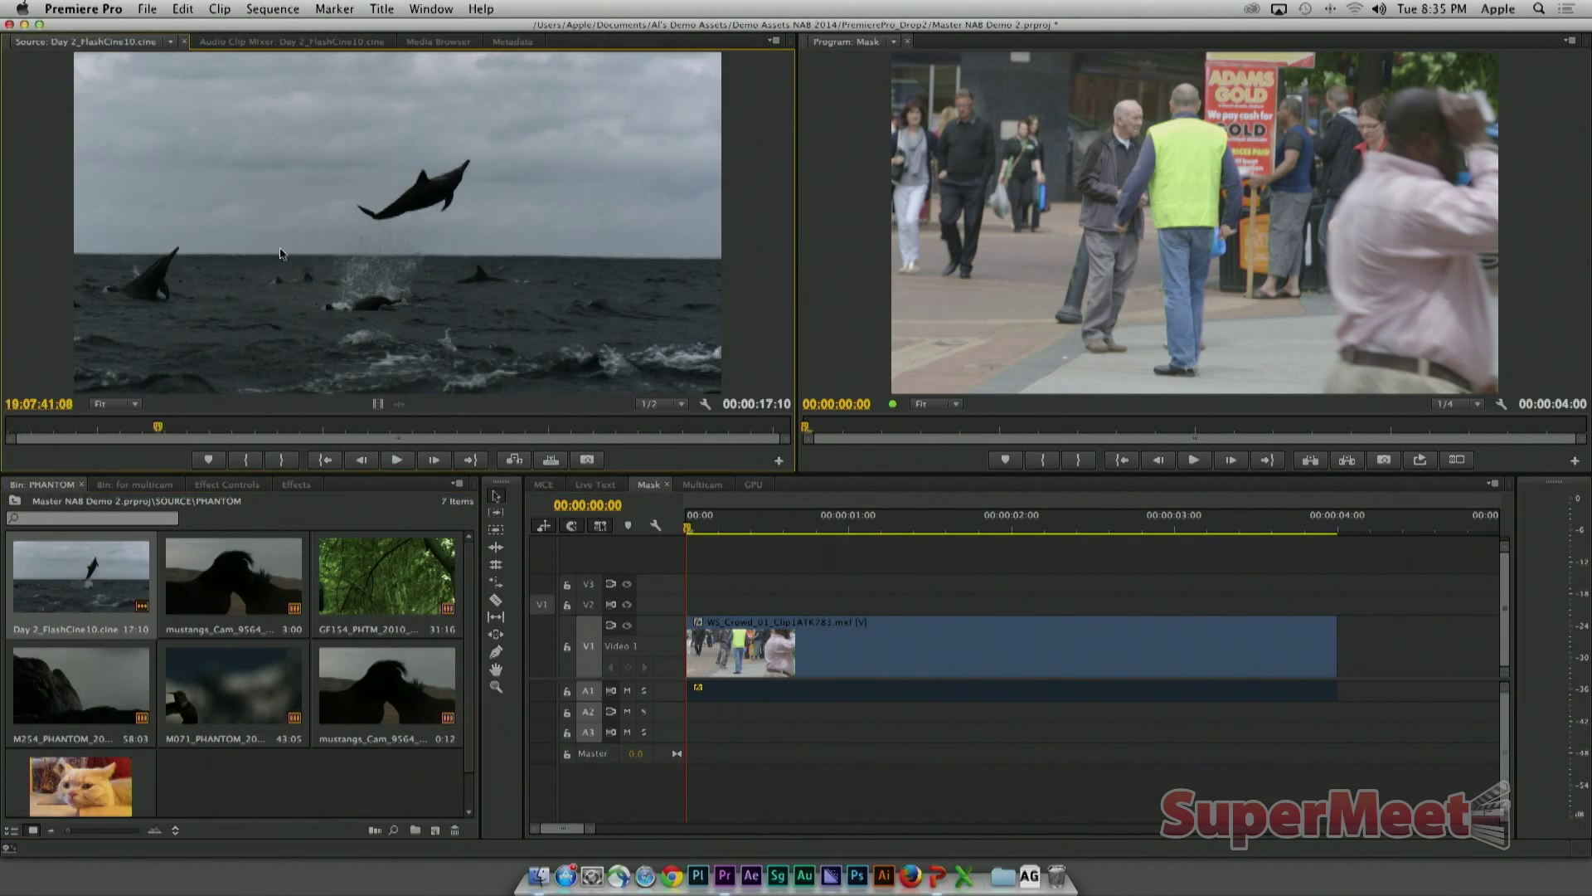
# Find the Mosaic video effect with the search "mos", apply it to the crowd clip on V1 and display its settings.
pyautogui.click(309, 493)
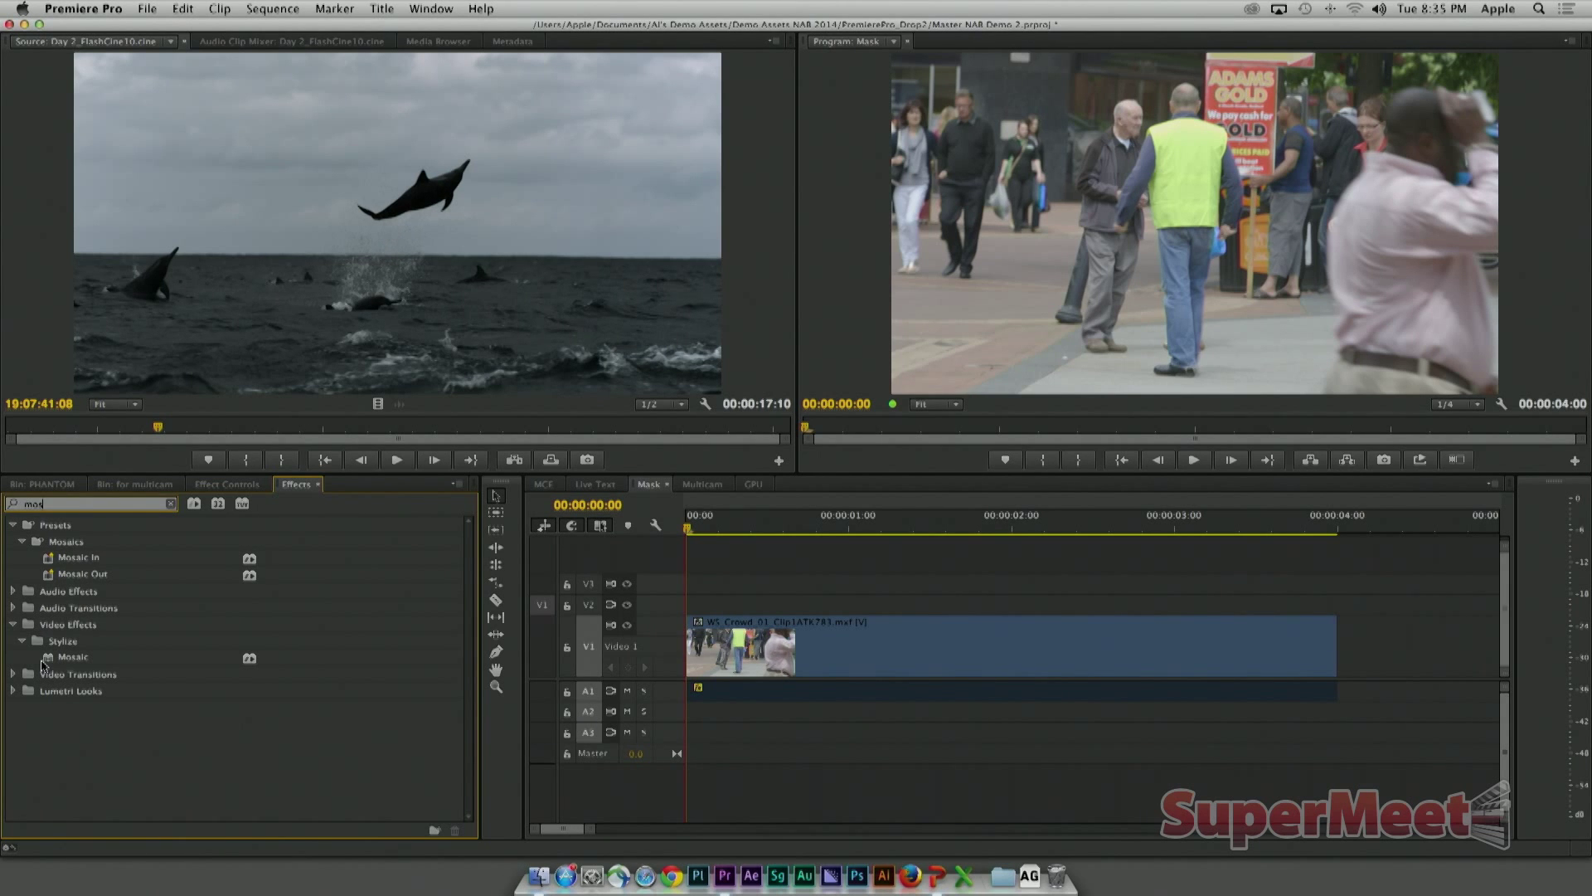
pyautogui.moveTo(50, 660); pyautogui.dragTo(1128, 648)
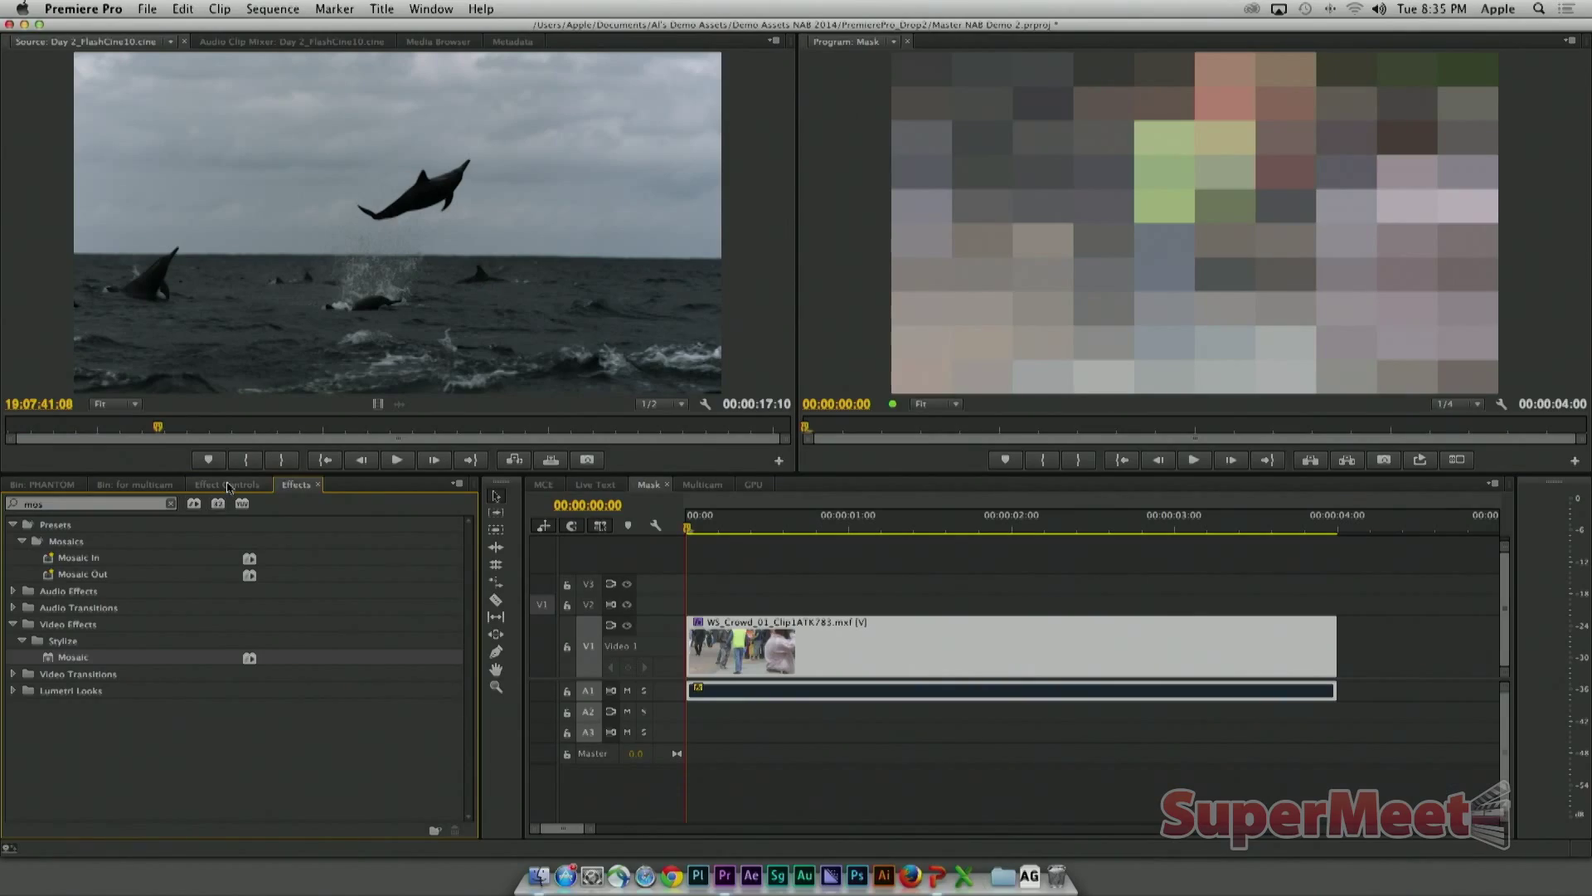
pyautogui.click(228, 485)
pyautogui.click(924, 643)
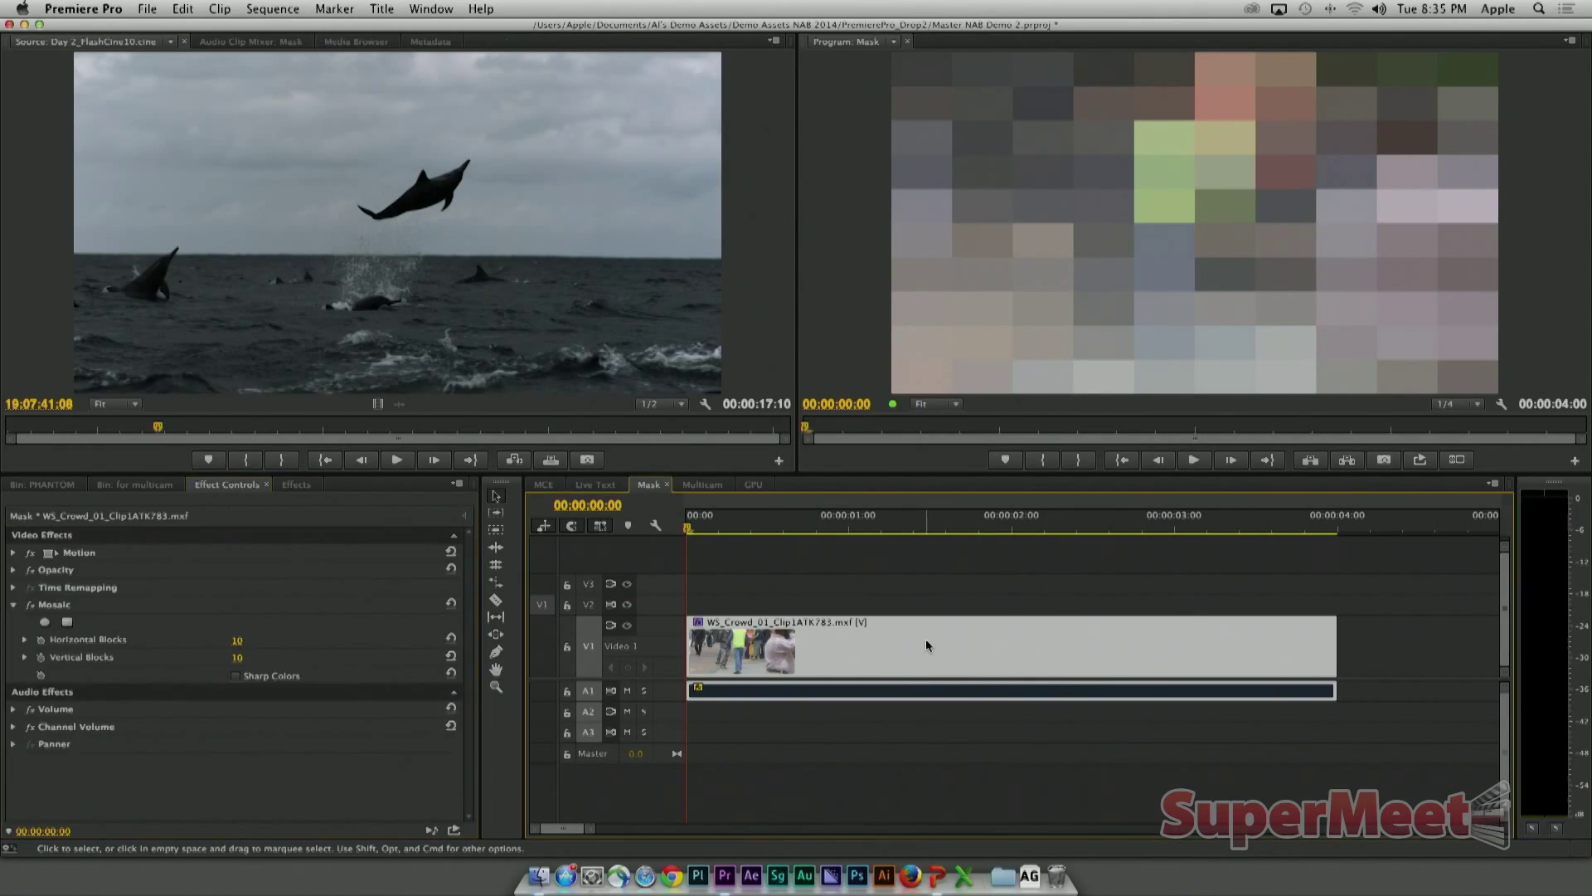
# Set both the horizontal and vertical blocks of the Mosaic effect to 70.
pyautogui.click(249, 639)
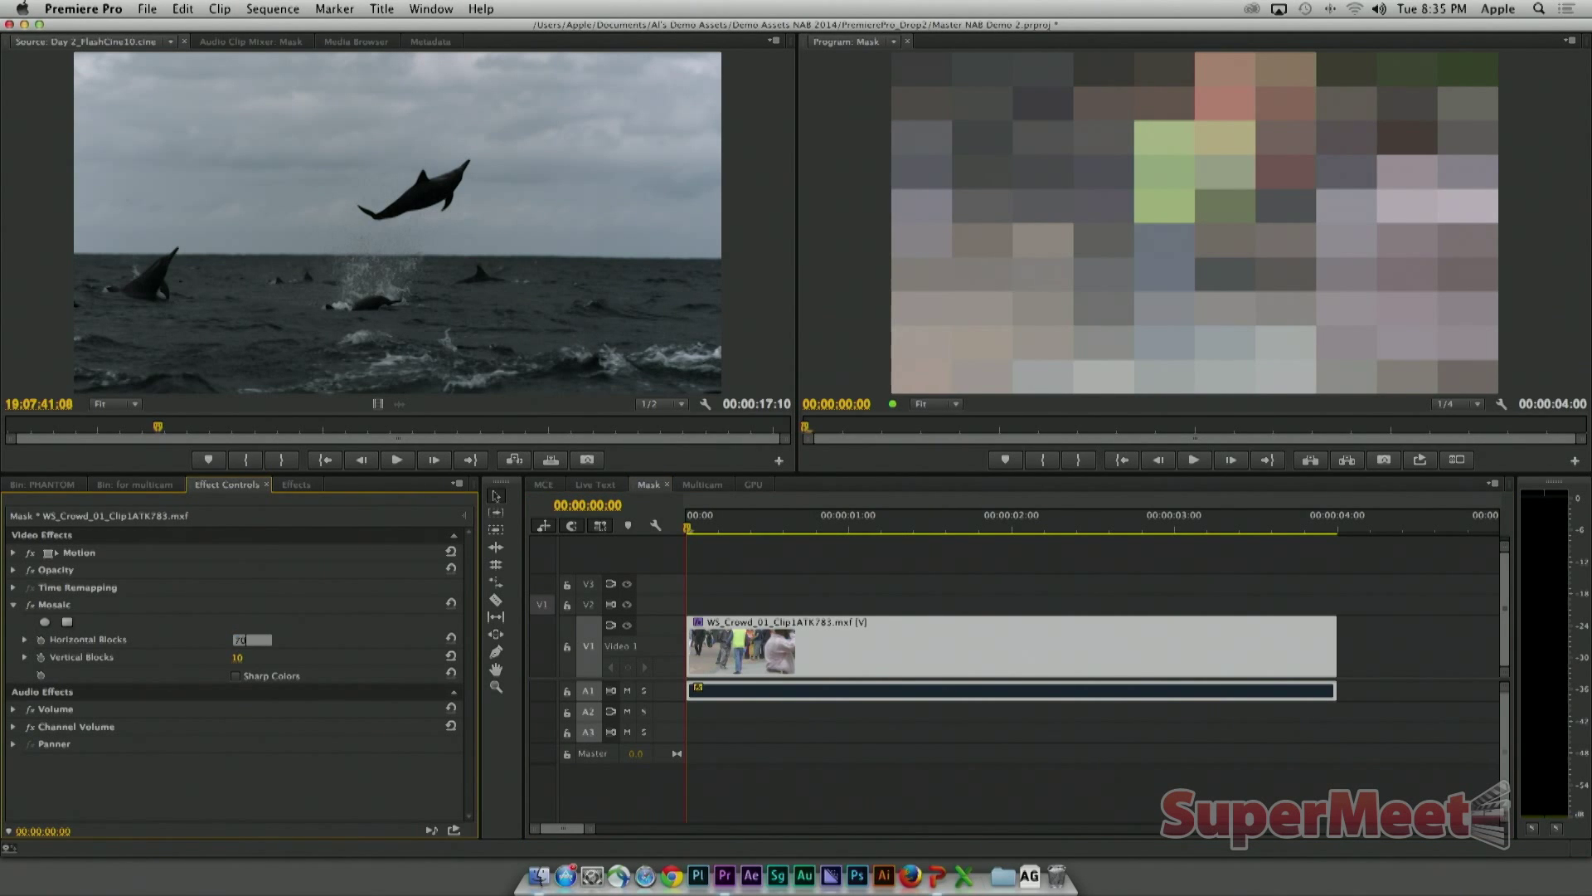
pyautogui.click(237, 658)
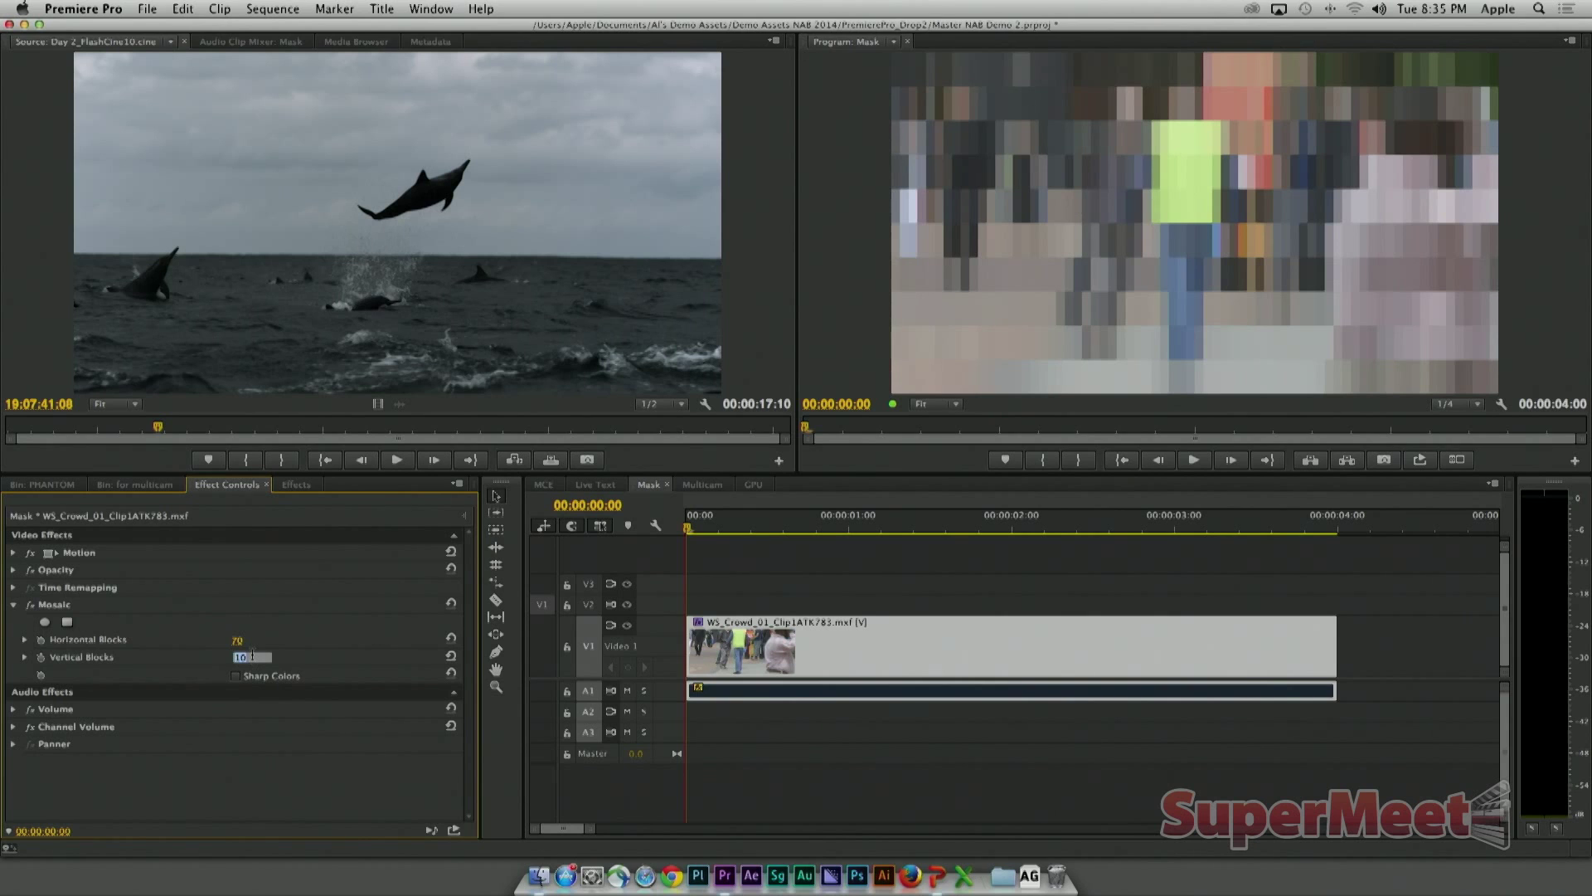
pyautogui.write('7')
pyautogui.press('Return')
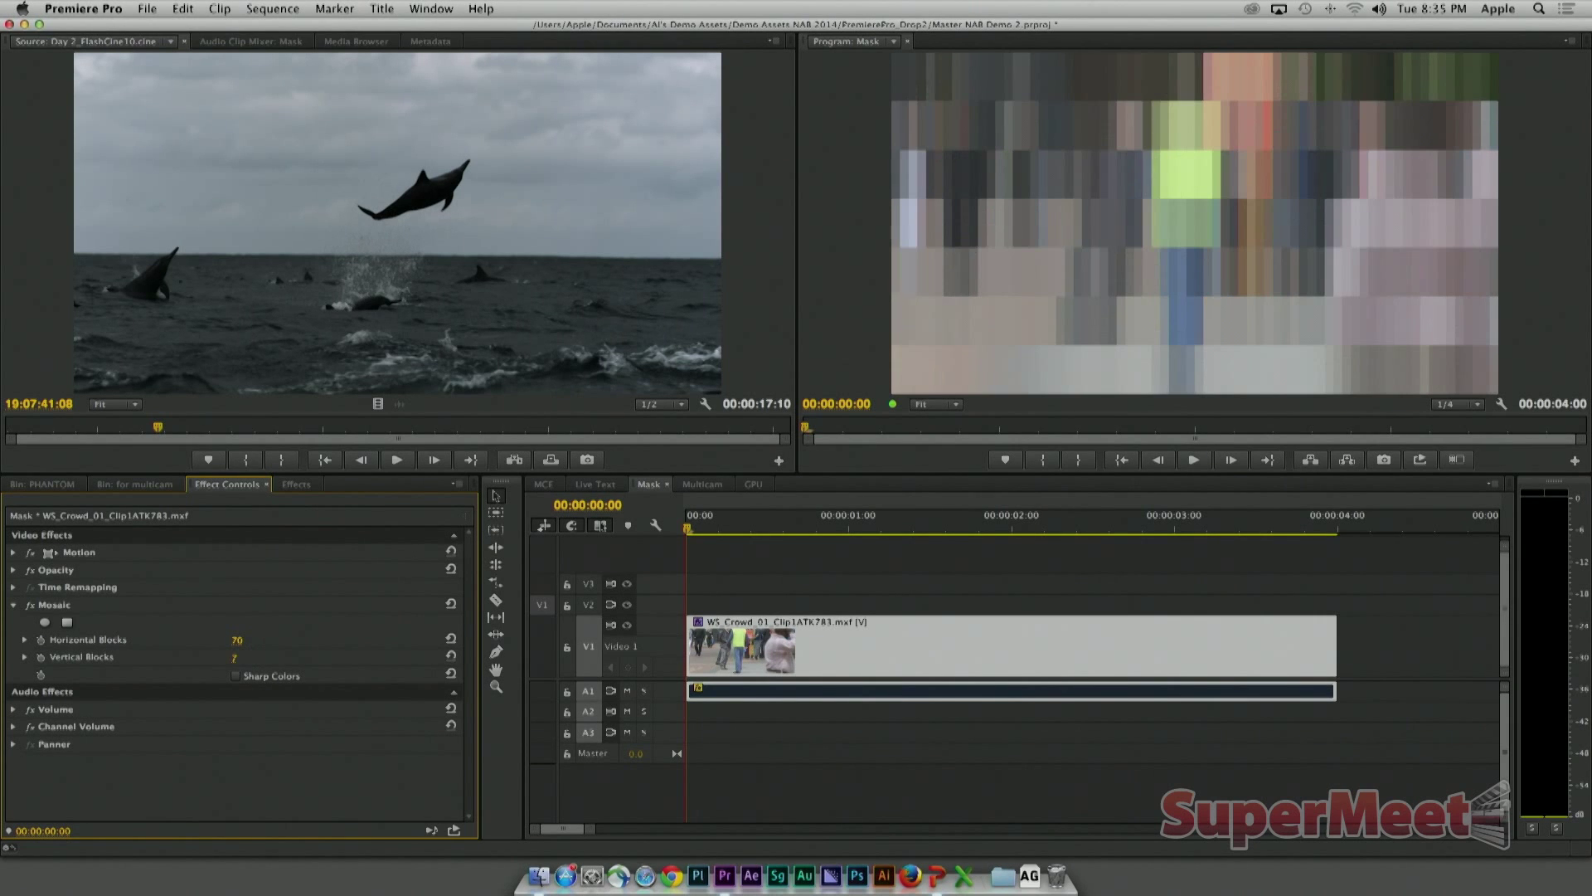
pyautogui.click(251, 655)
pyautogui.press('Return')
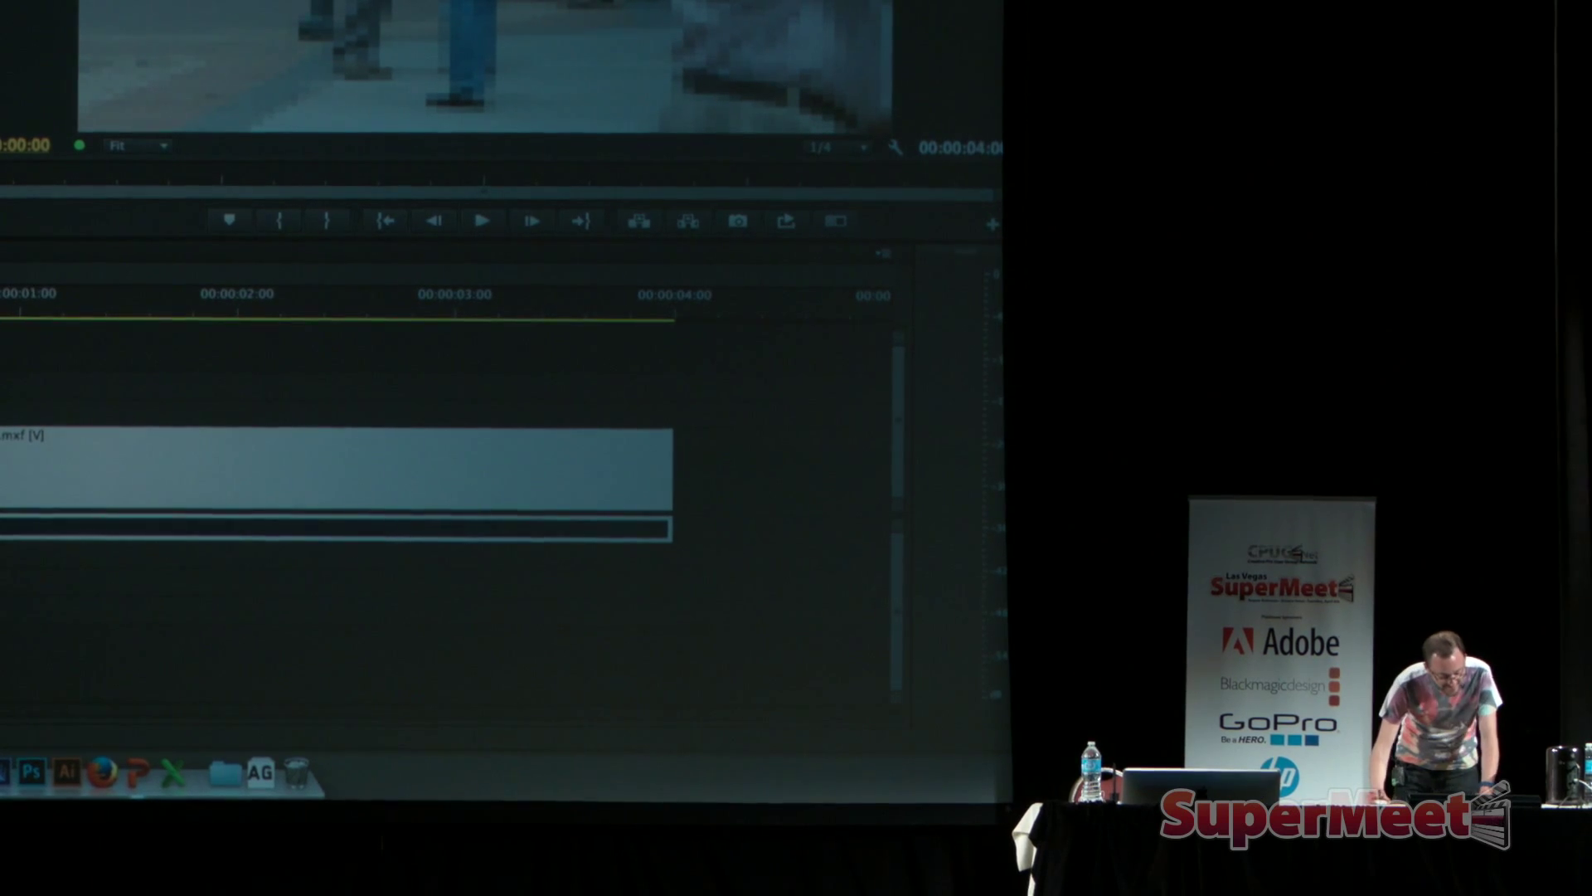
pyautogui.click(53, 535)
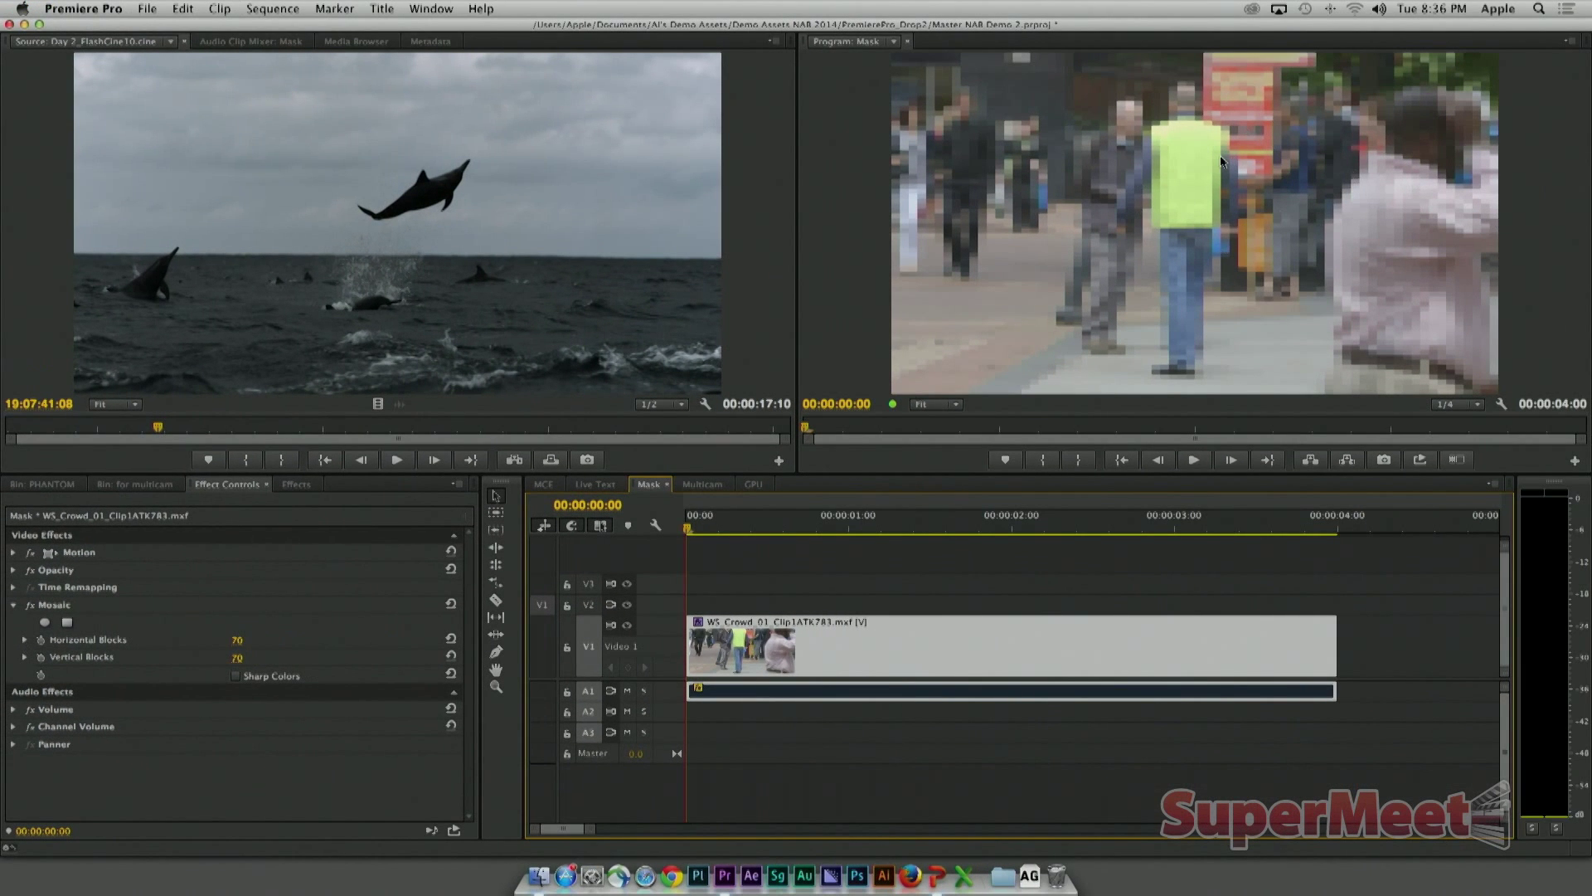
# Add an elliptical mask to the Mosaic effect and move it over the pedestrians in the background.
pyautogui.click(44, 622)
pyautogui.moveTo(1231, 177); pyautogui.dragTo(1081, 150)
pyautogui.scroll(-2, 249, 783)
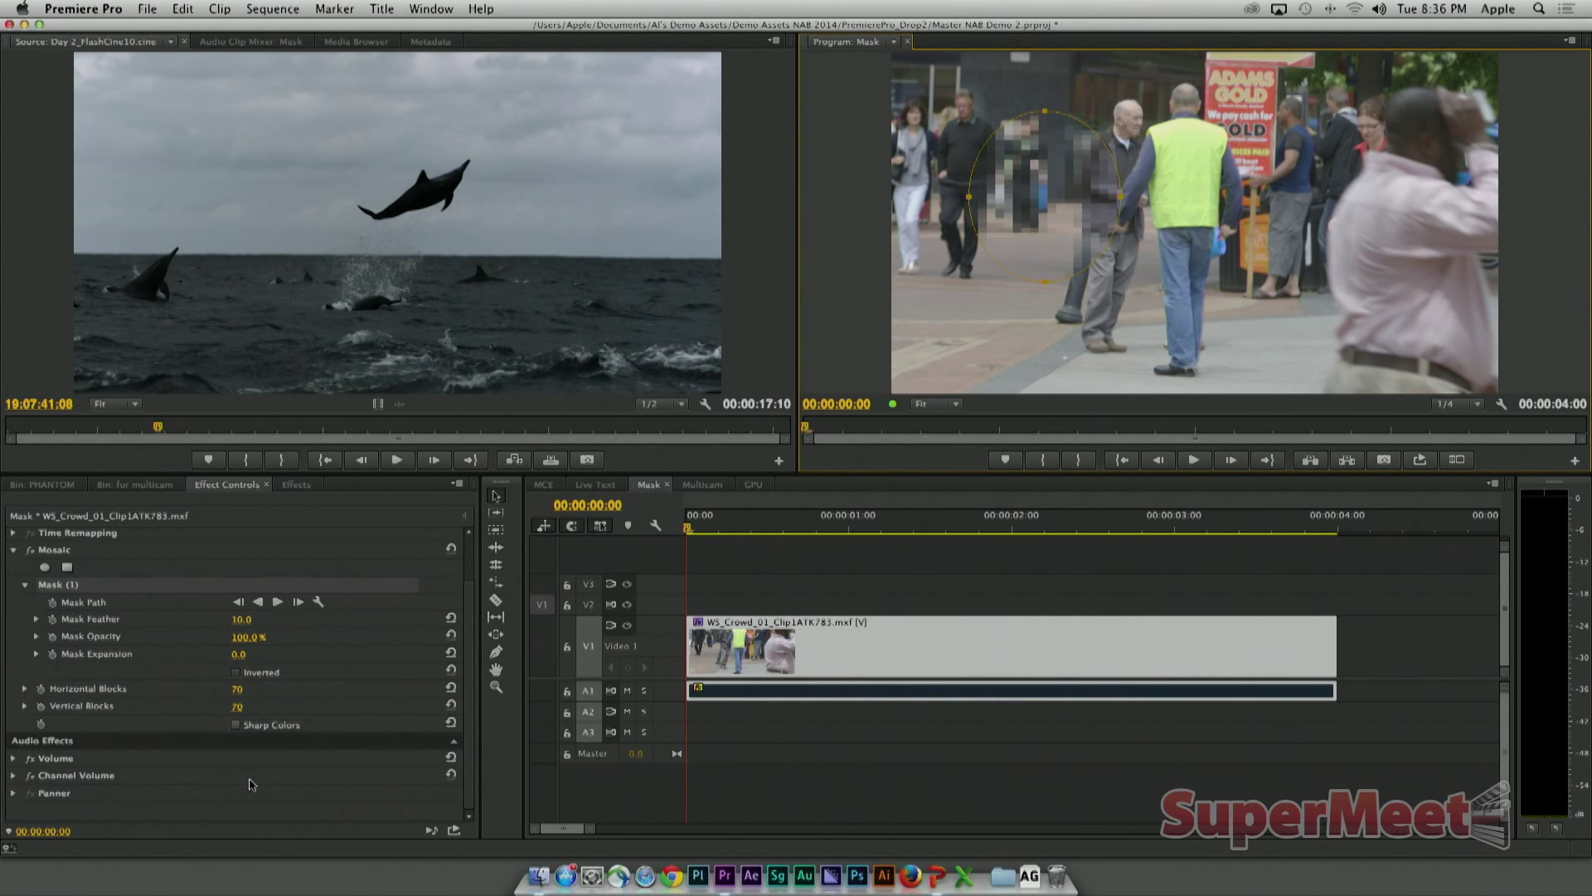
# Try the Inverted option on the Mosaic mask and switch it back off.
pyautogui.scroll(2, 252, 783)
pyautogui.click(236, 727)
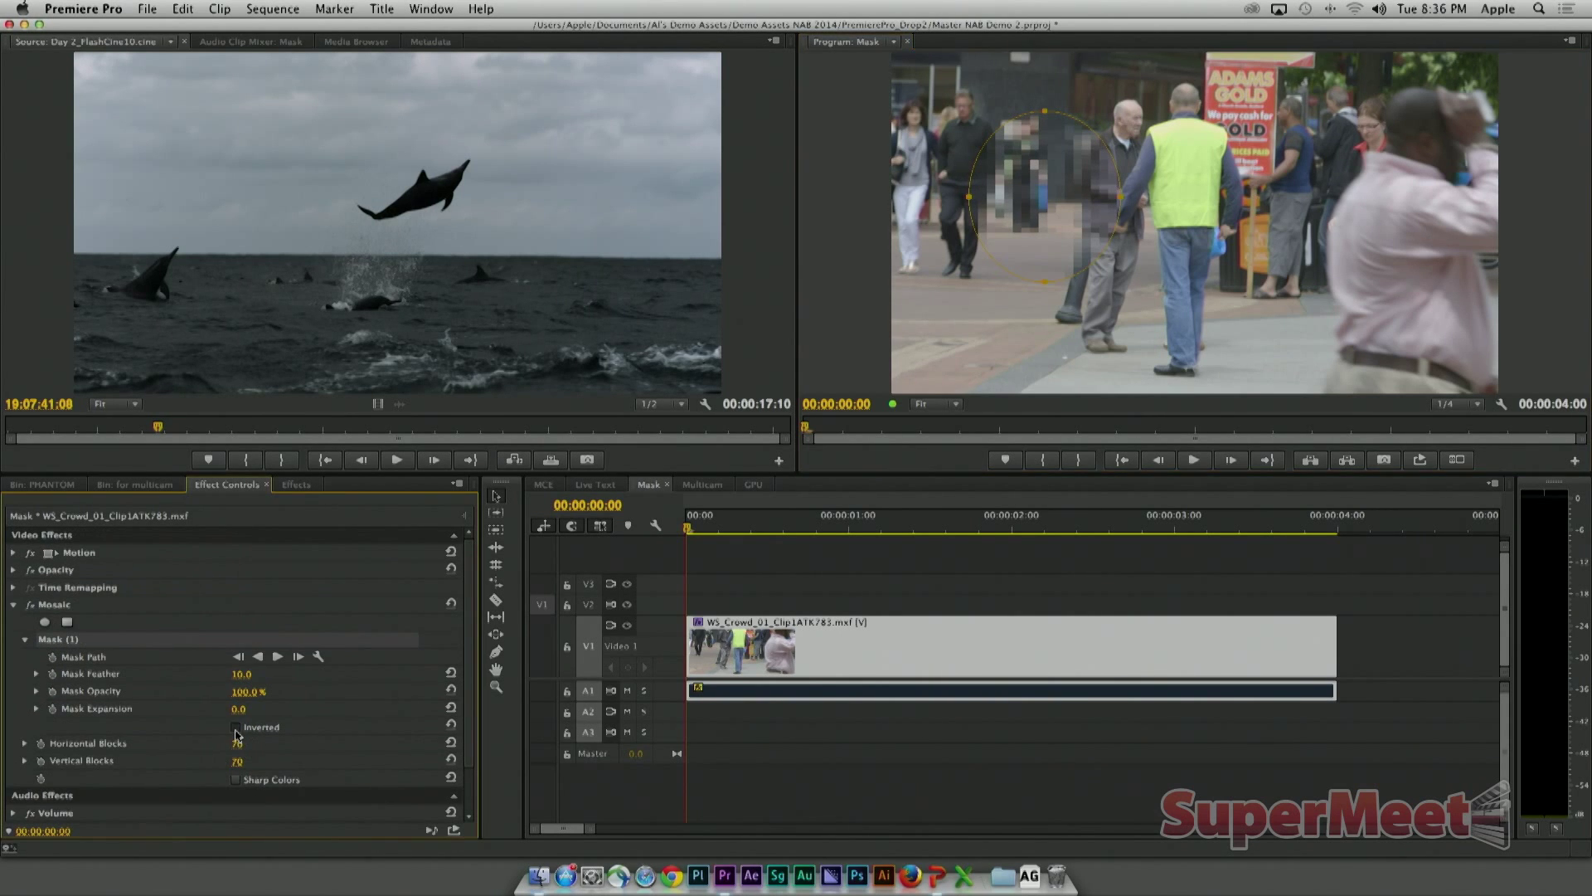
pyautogui.click(236, 727)
# Switch the Mosaic effect off and, in an enlarged Program monitor, fit the mask tightly around the face of the woman in red.
pyautogui.click(31, 604)
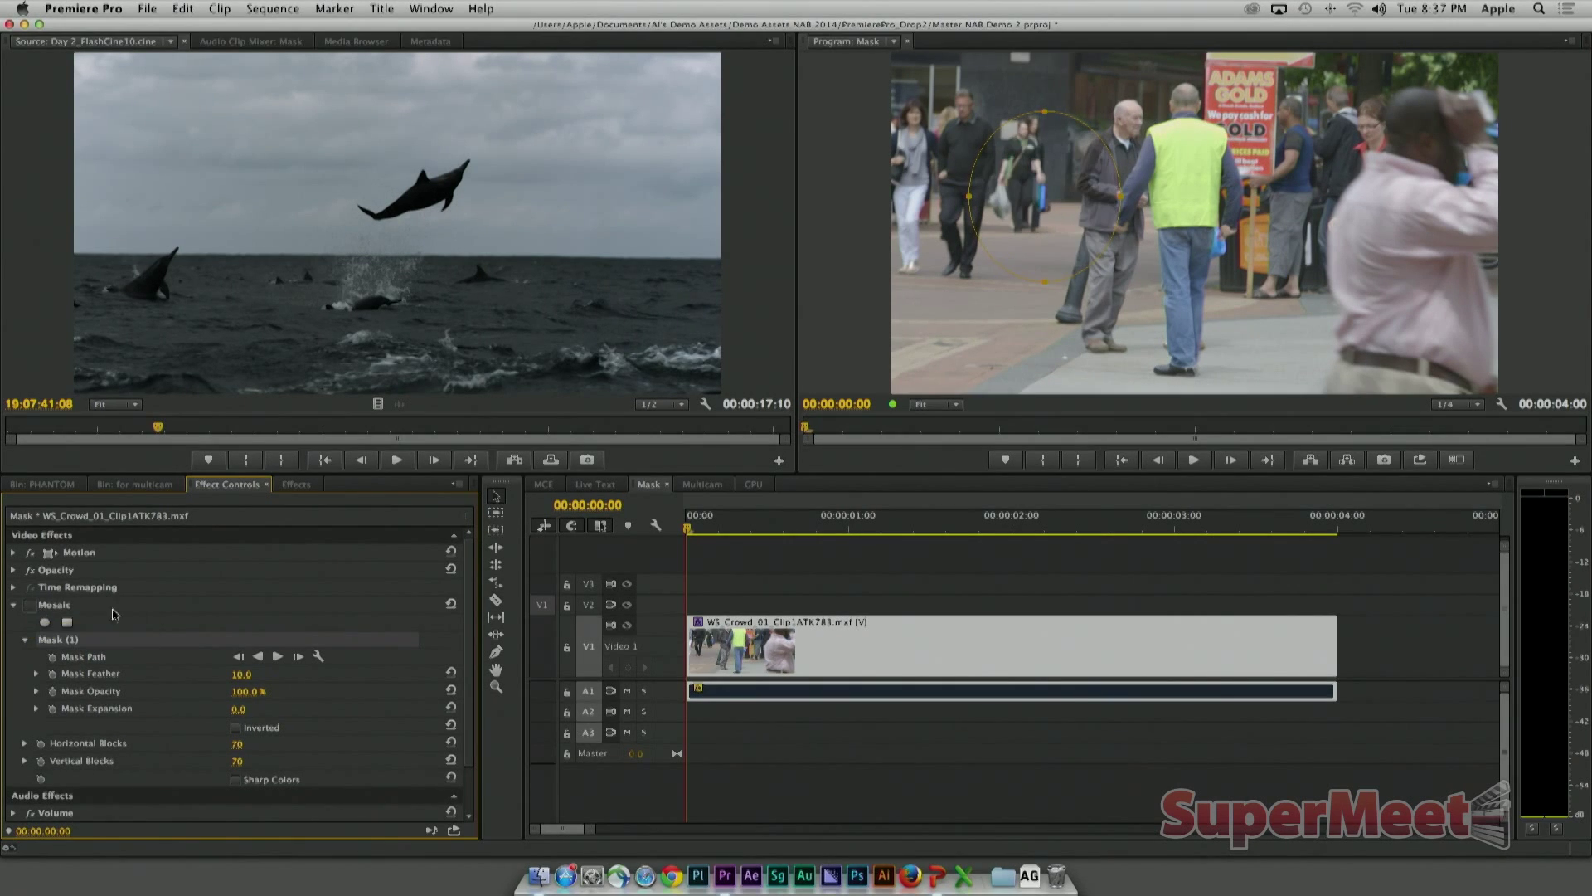
pyautogui.press('`')
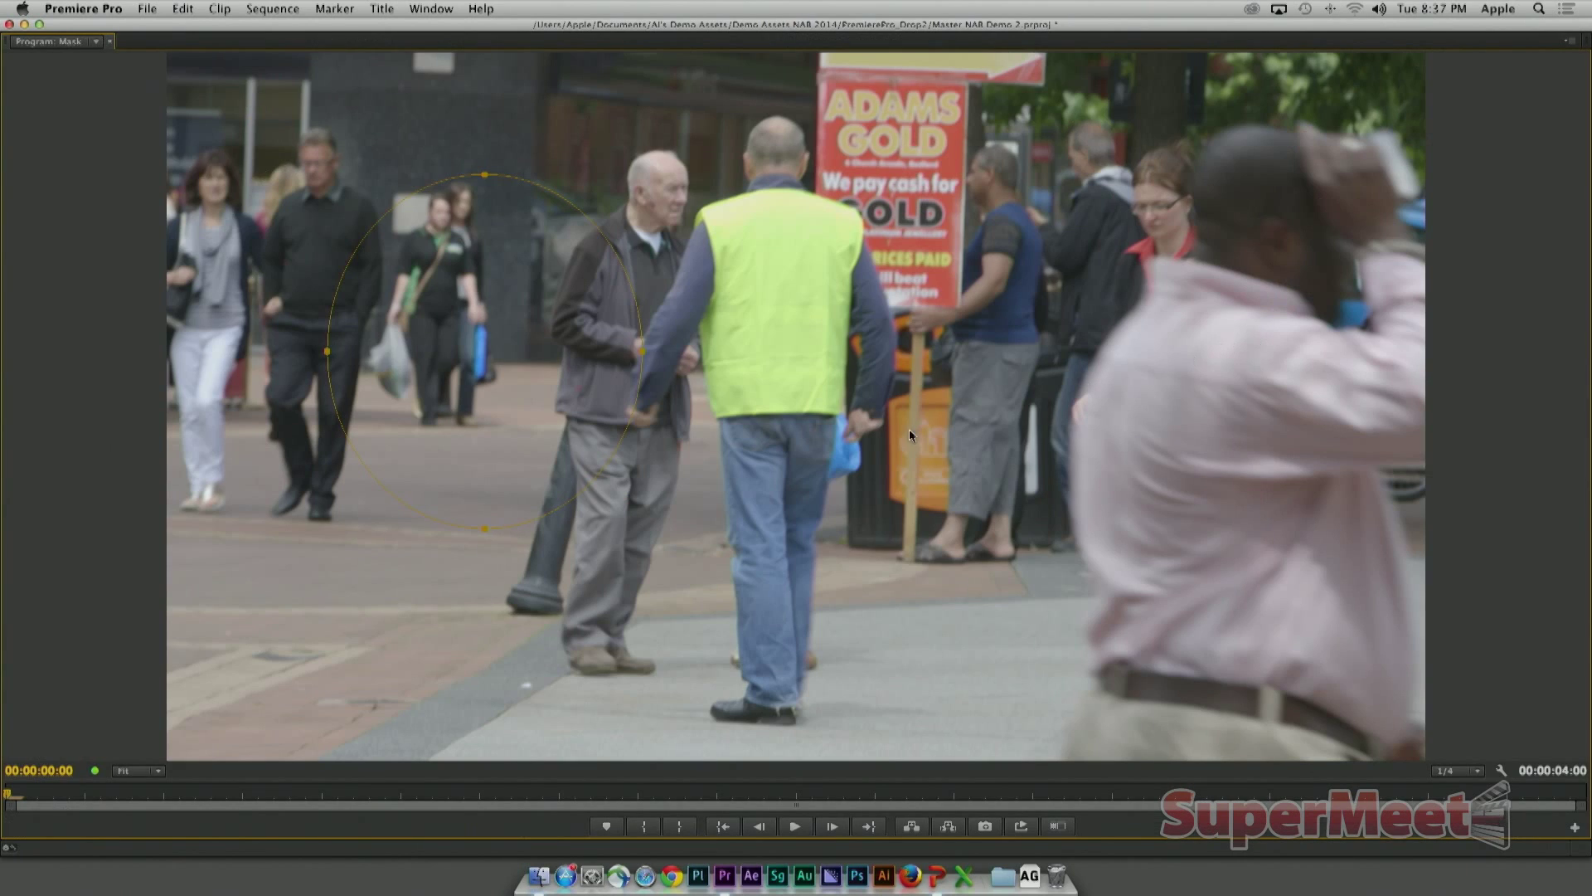
pyautogui.moveTo(479, 346); pyautogui.dragTo(1155, 326)
pyautogui.moveTo(1158, 508); pyautogui.dragTo(1154, 227)
pyautogui.moveTo(1001, 192); pyautogui.dragTo(1134, 193)
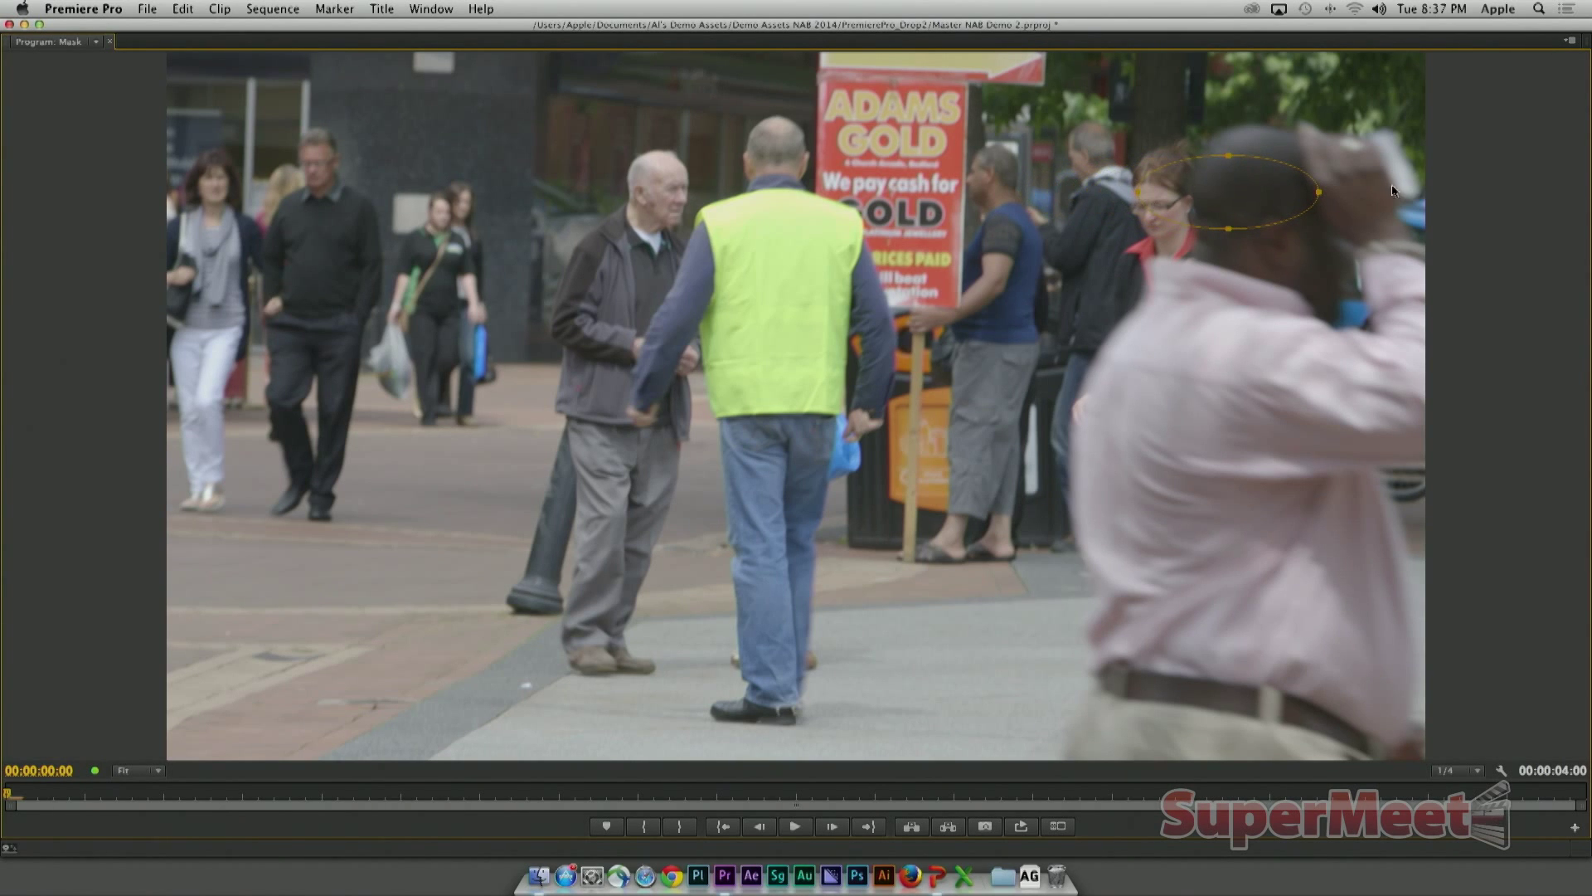
pyautogui.moveTo(1320, 191); pyautogui.dragTo(1218, 194)
pyautogui.press('`')
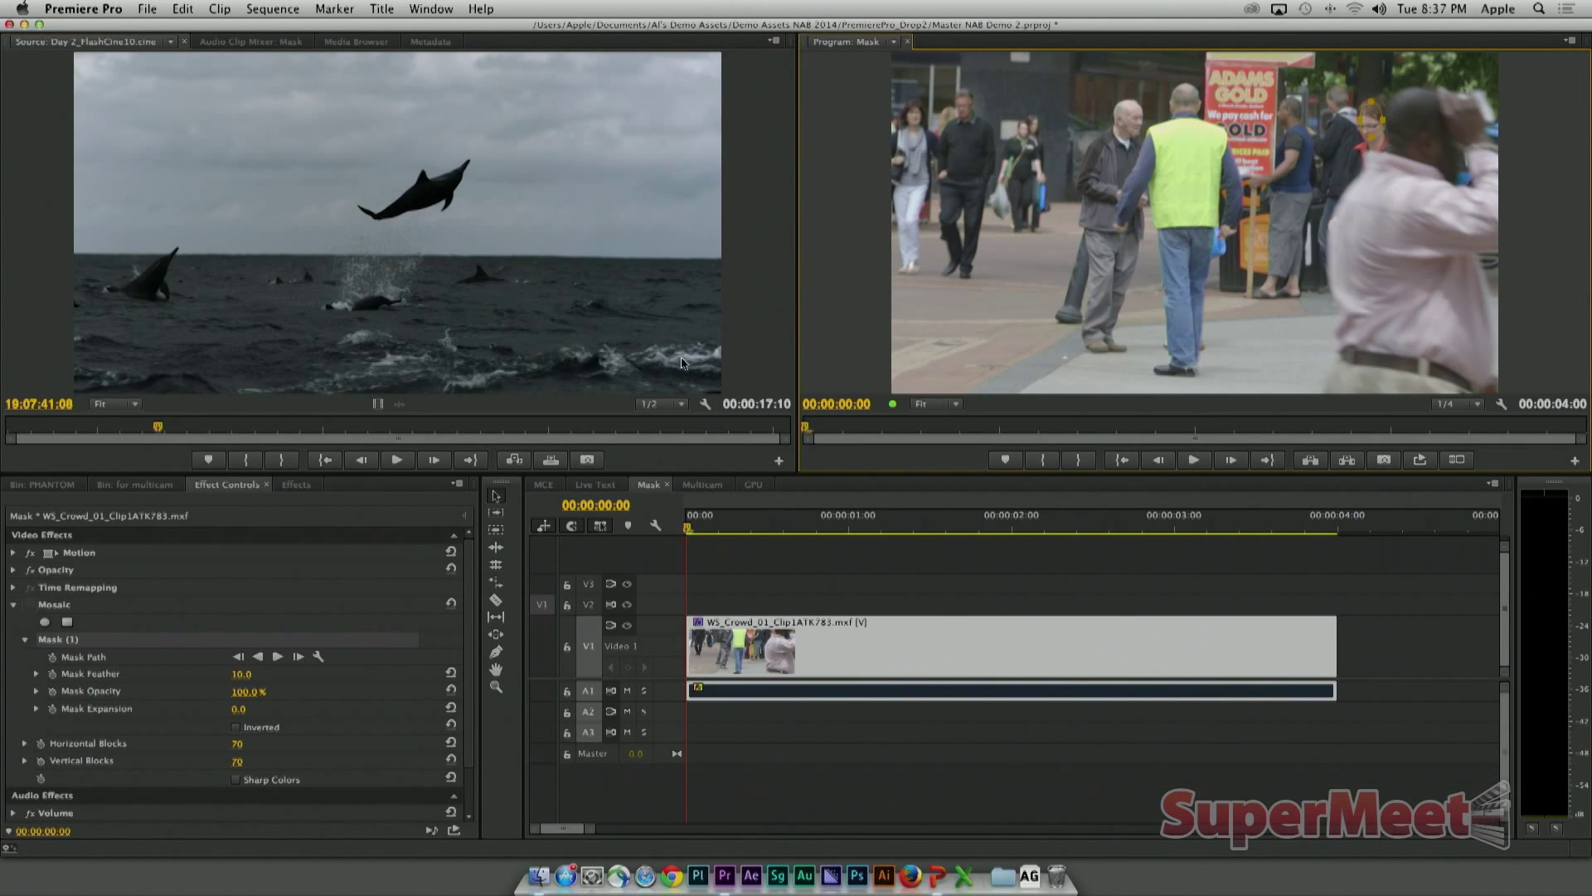
# Switch the Mosaic effect back on and track its mask forward through the clip.
pyautogui.click(30, 606)
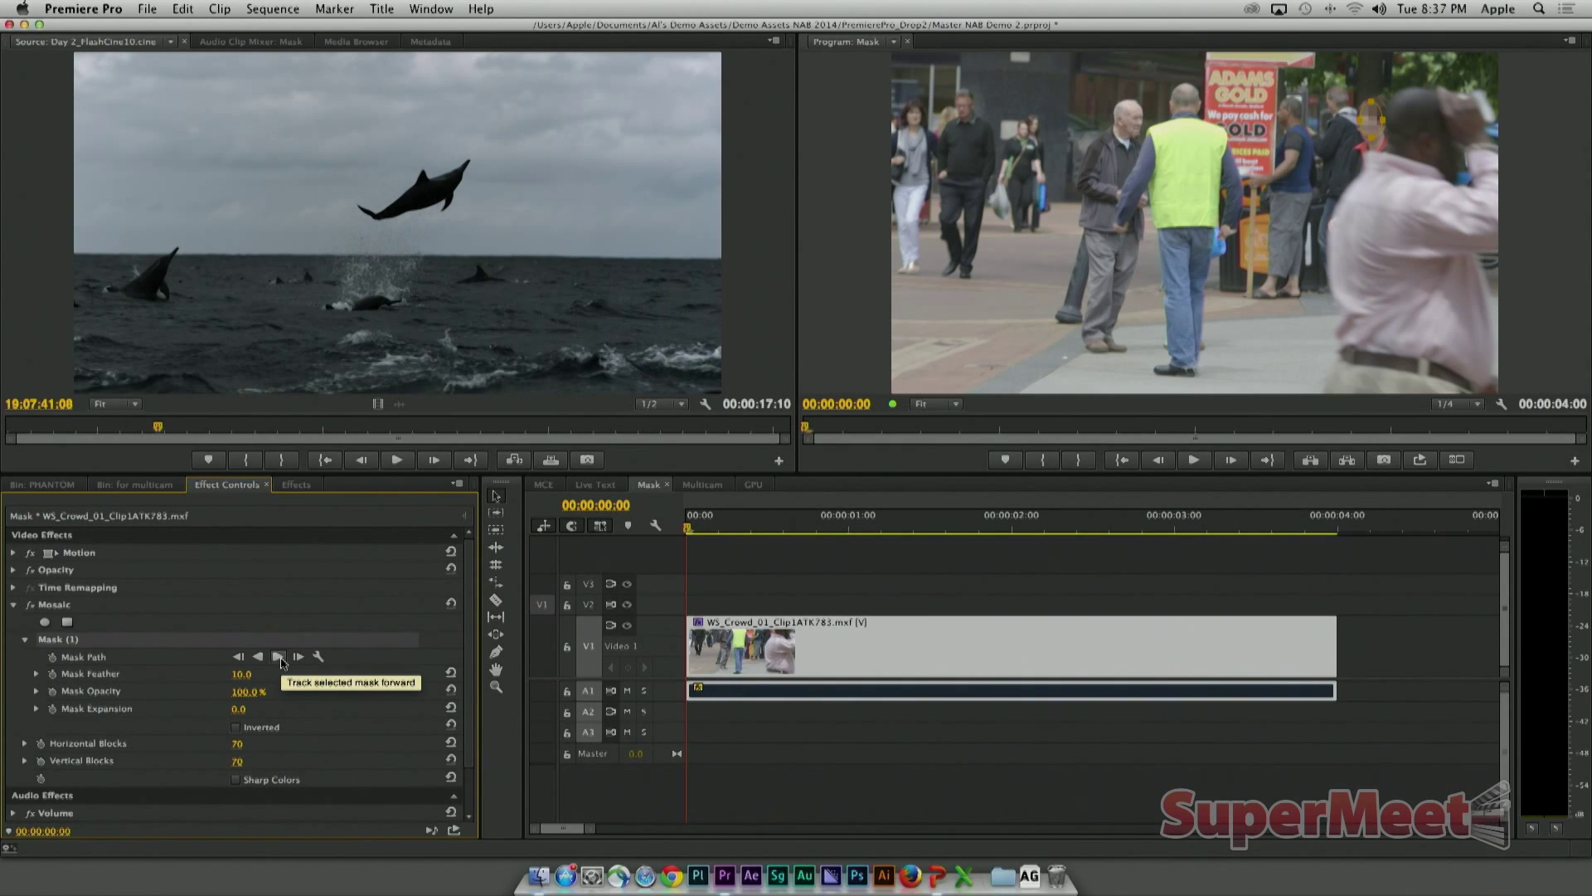
pyautogui.click(280, 657)
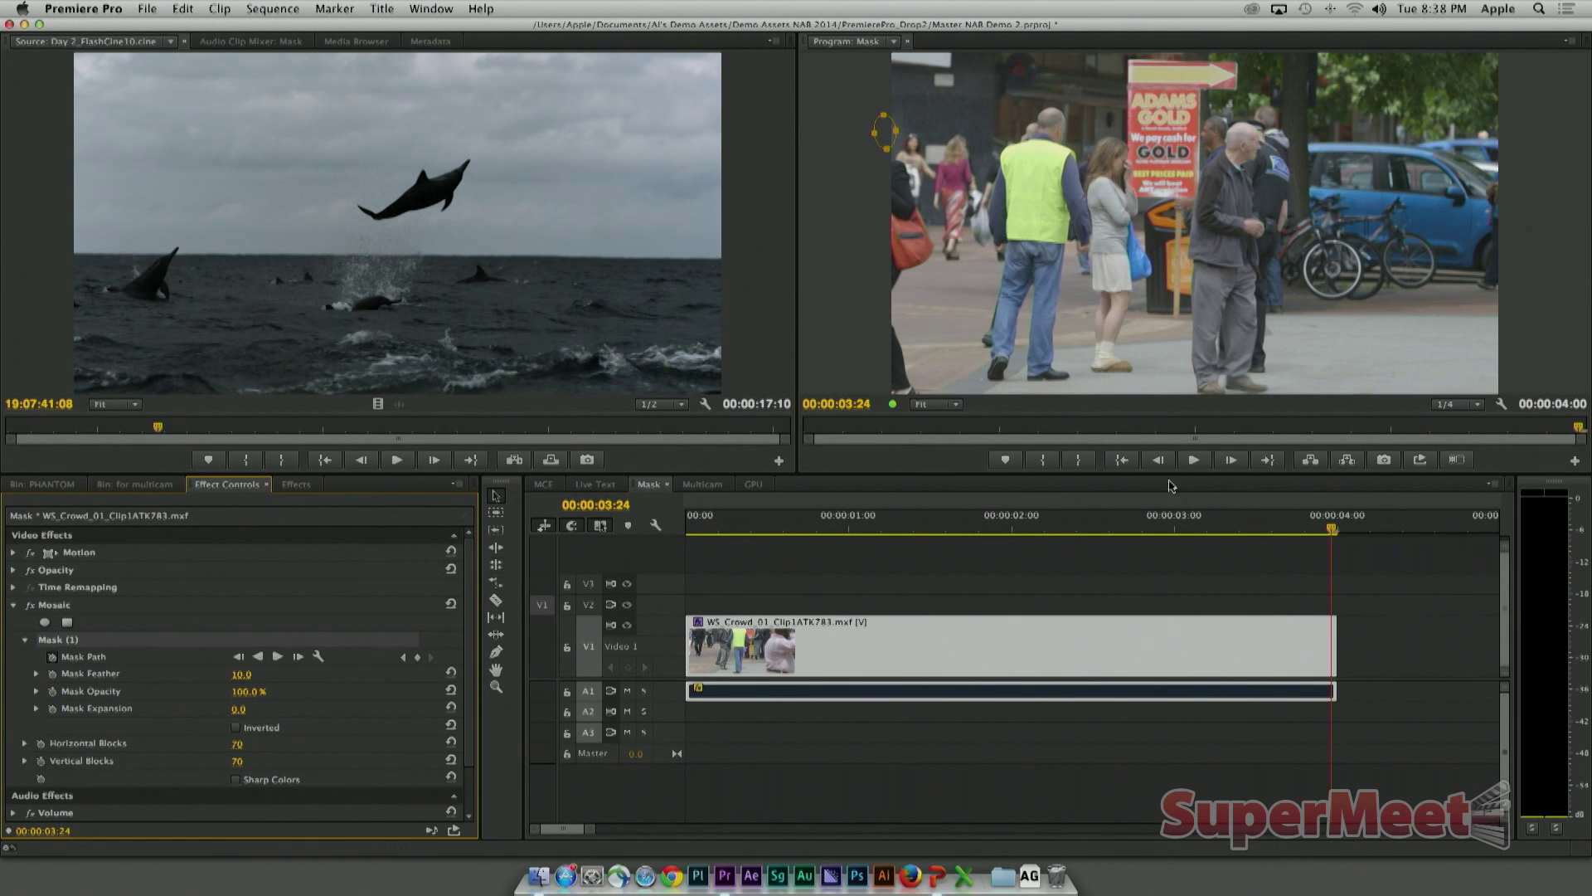
# At 00:00:01:09, set the Mosaic mask's expansion to 31 and its feather to 18.
pyautogui.click(1099, 526)
pyautogui.moveTo(1099, 527); pyautogui.dragTo(910, 529)
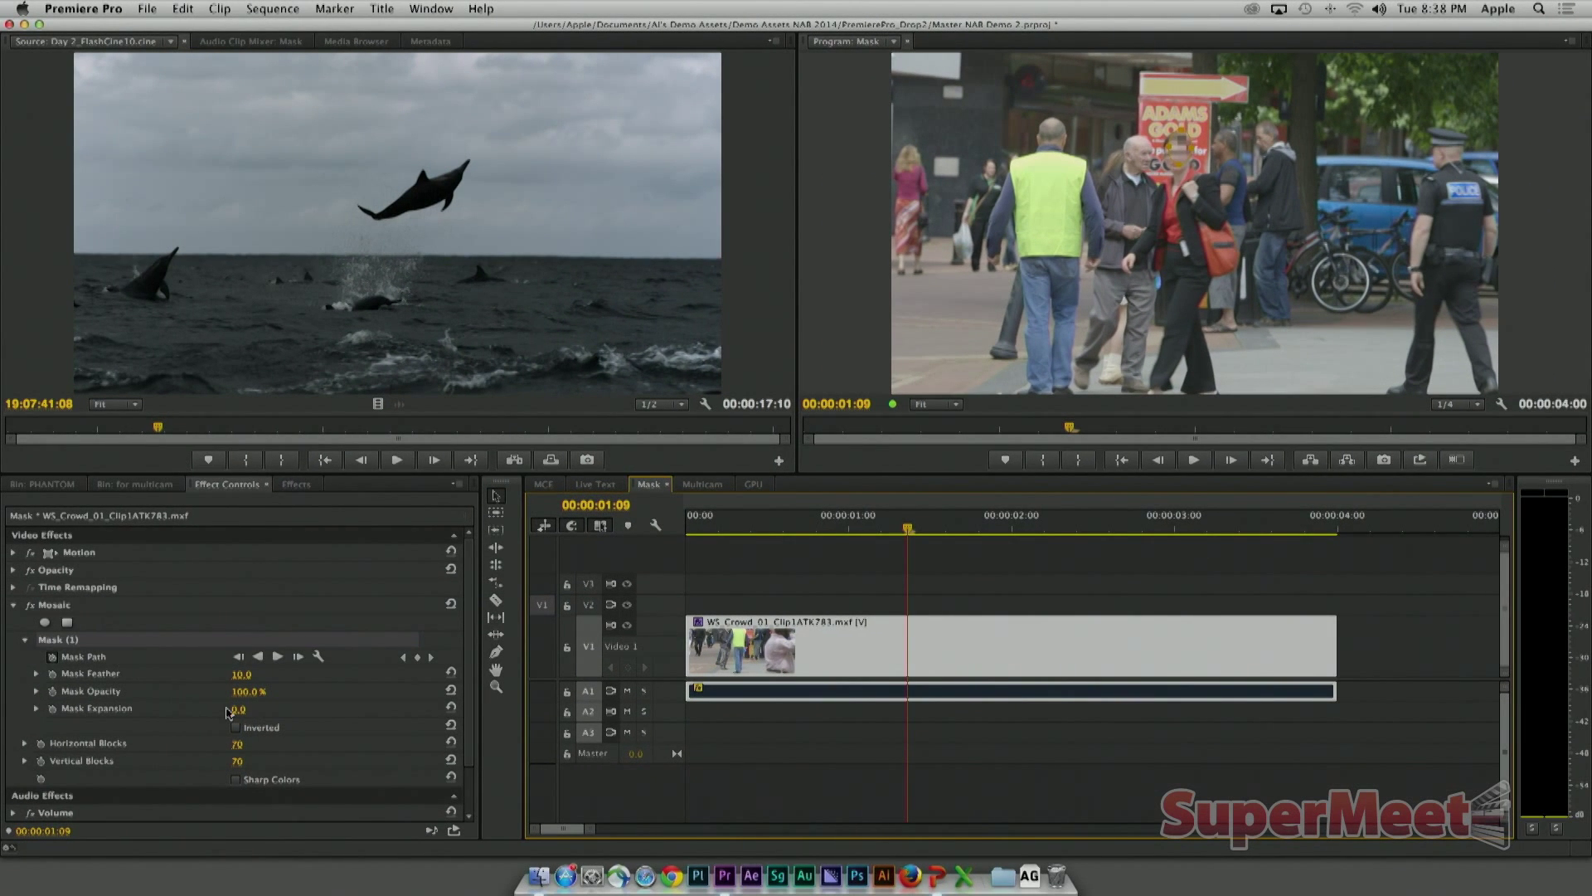
pyautogui.click(231, 710)
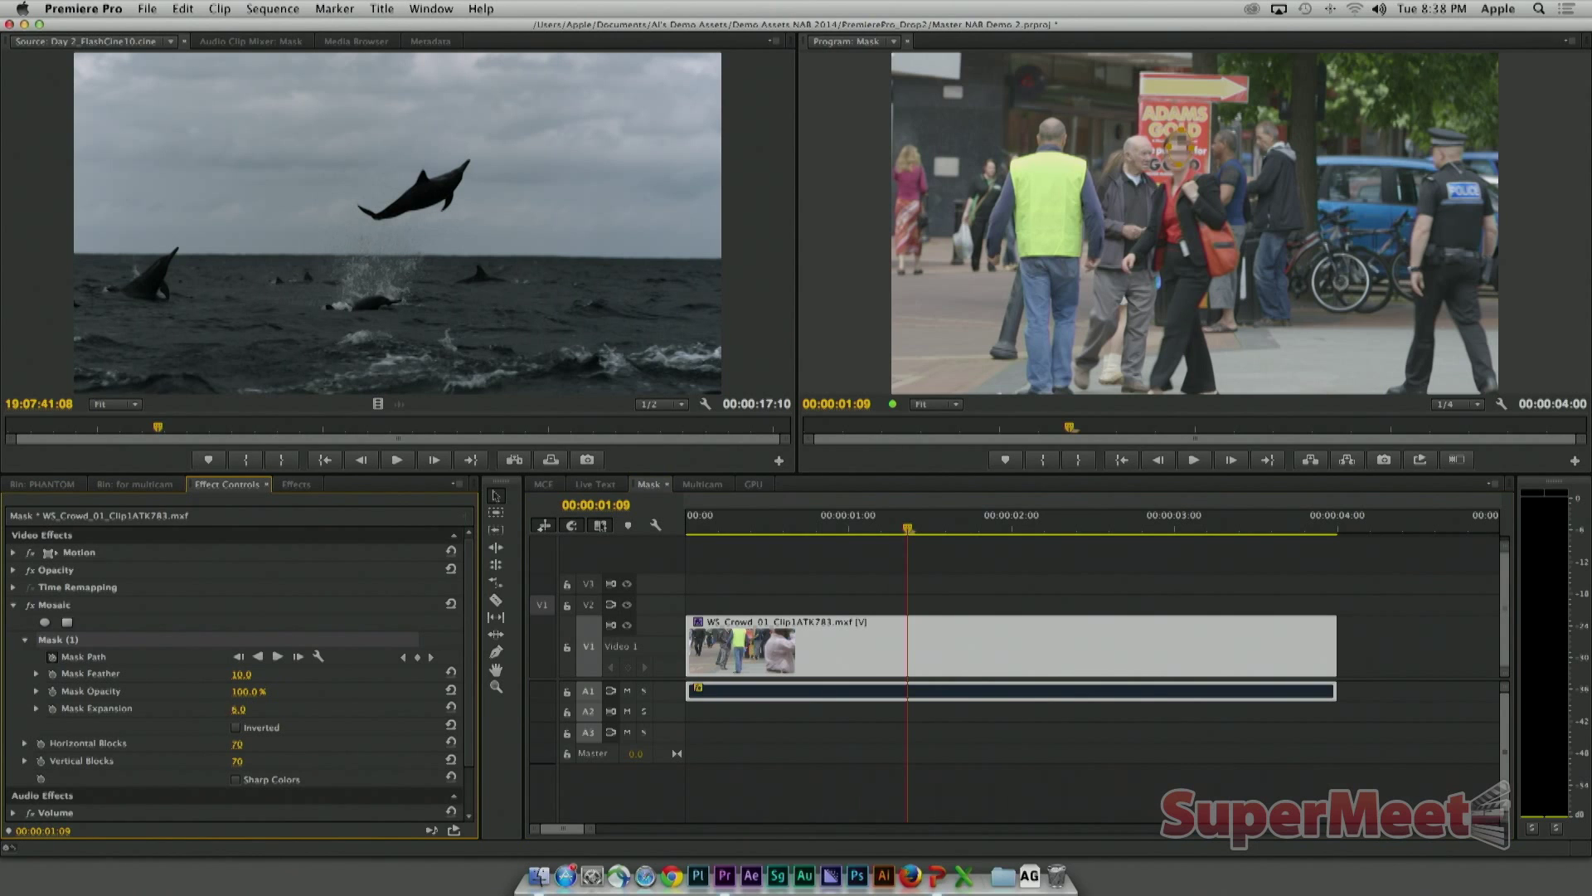
pyautogui.moveTo(241, 710); pyautogui.dragTo(257, 709)
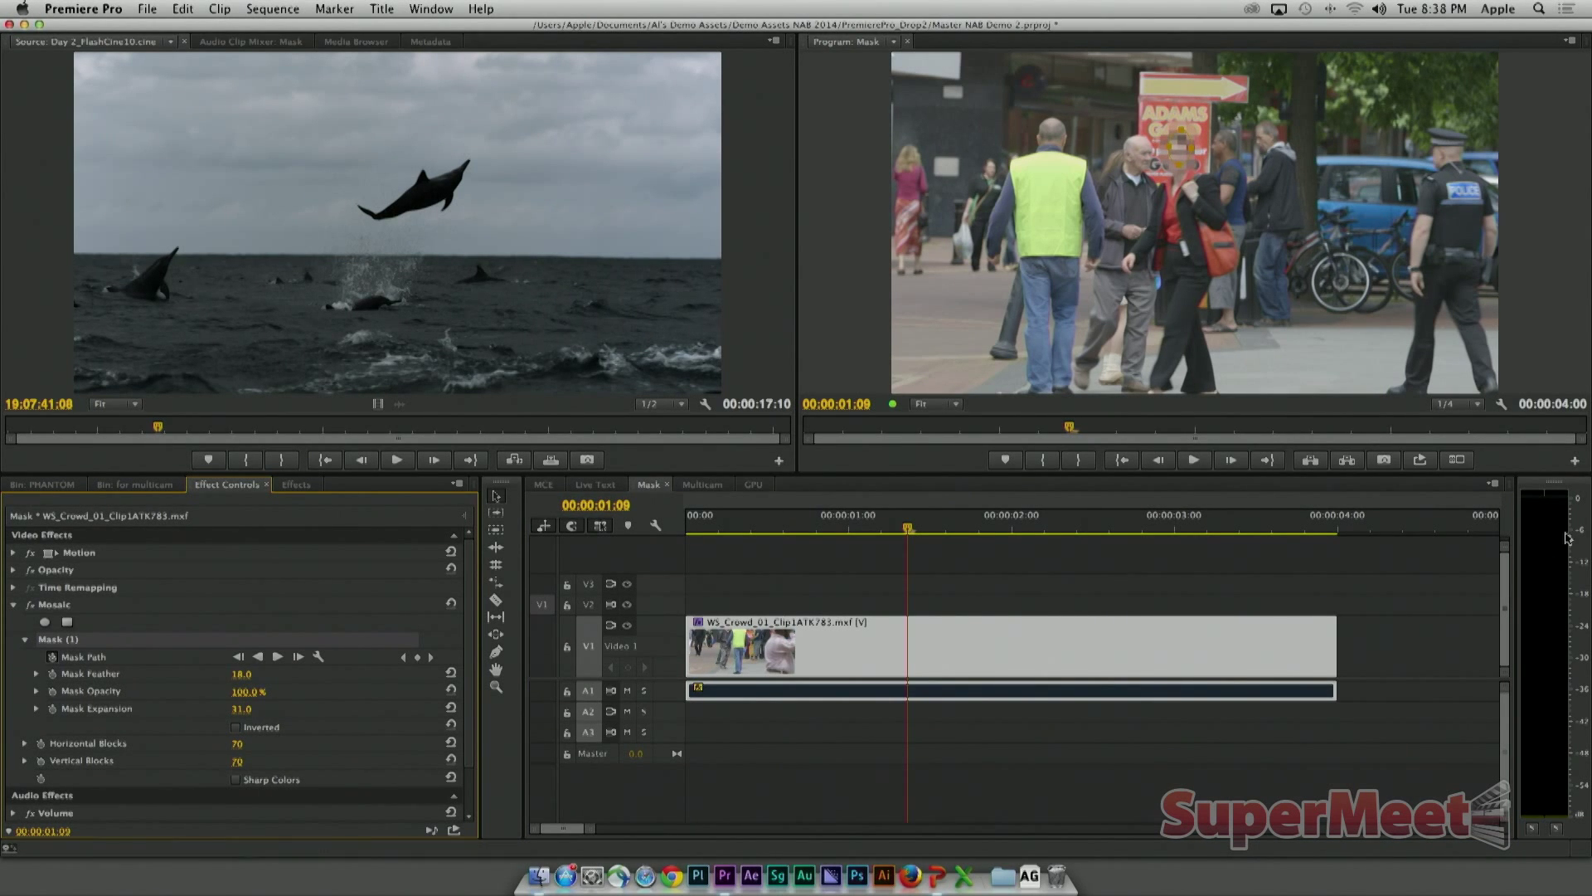
# Scrub near the clip's start, hide the mask outline and play the sequence to review the tracked face blur.
pyautogui.click(803, 528)
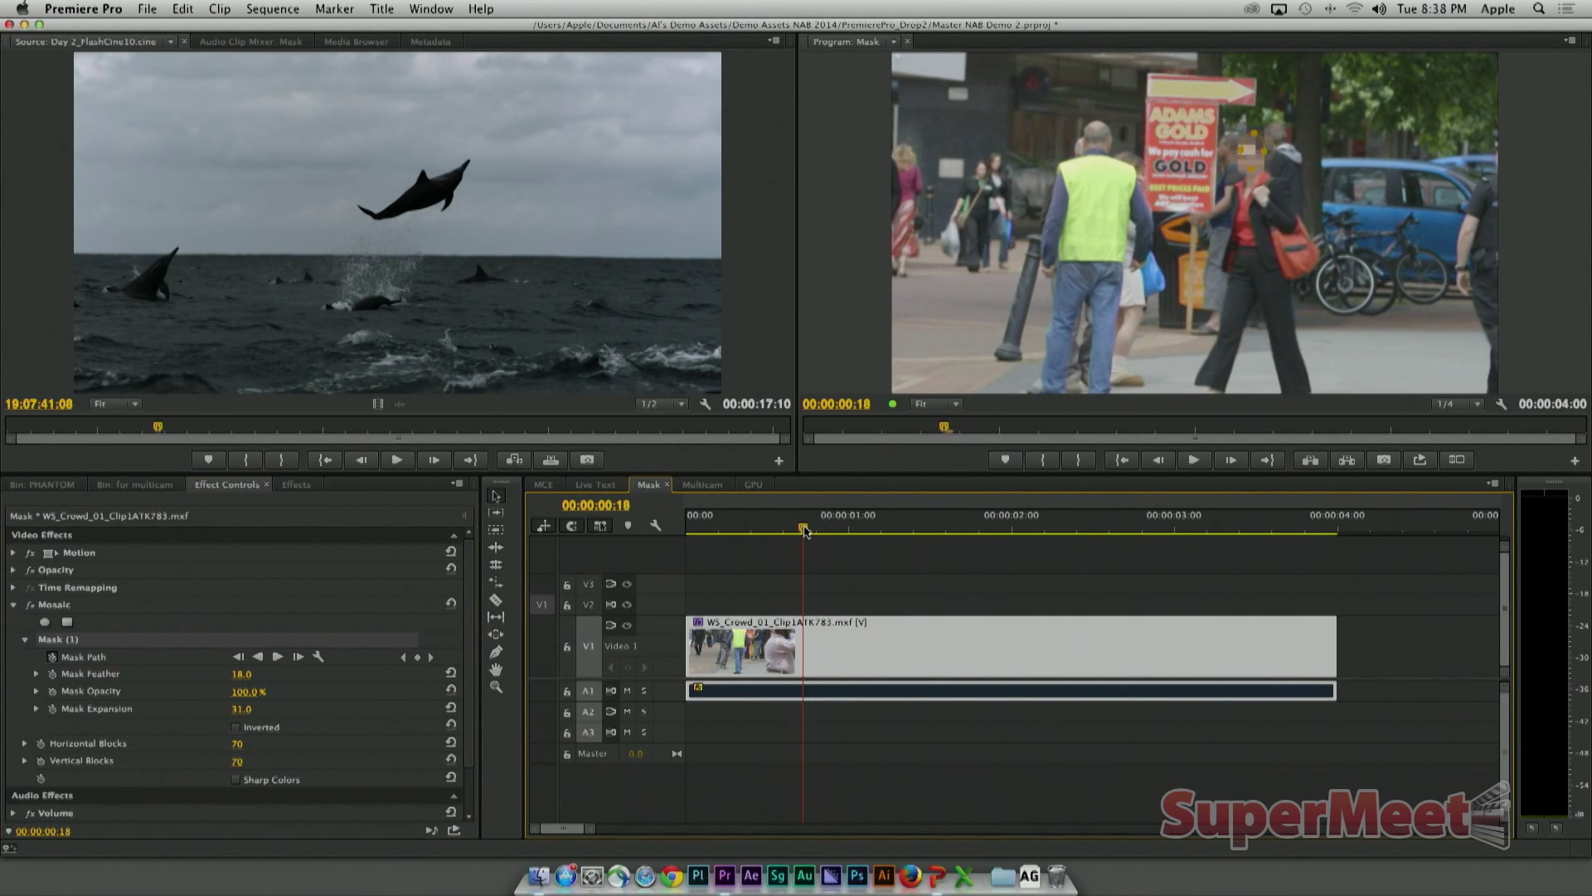
pyautogui.moveTo(804, 530); pyautogui.dragTo(797, 529)
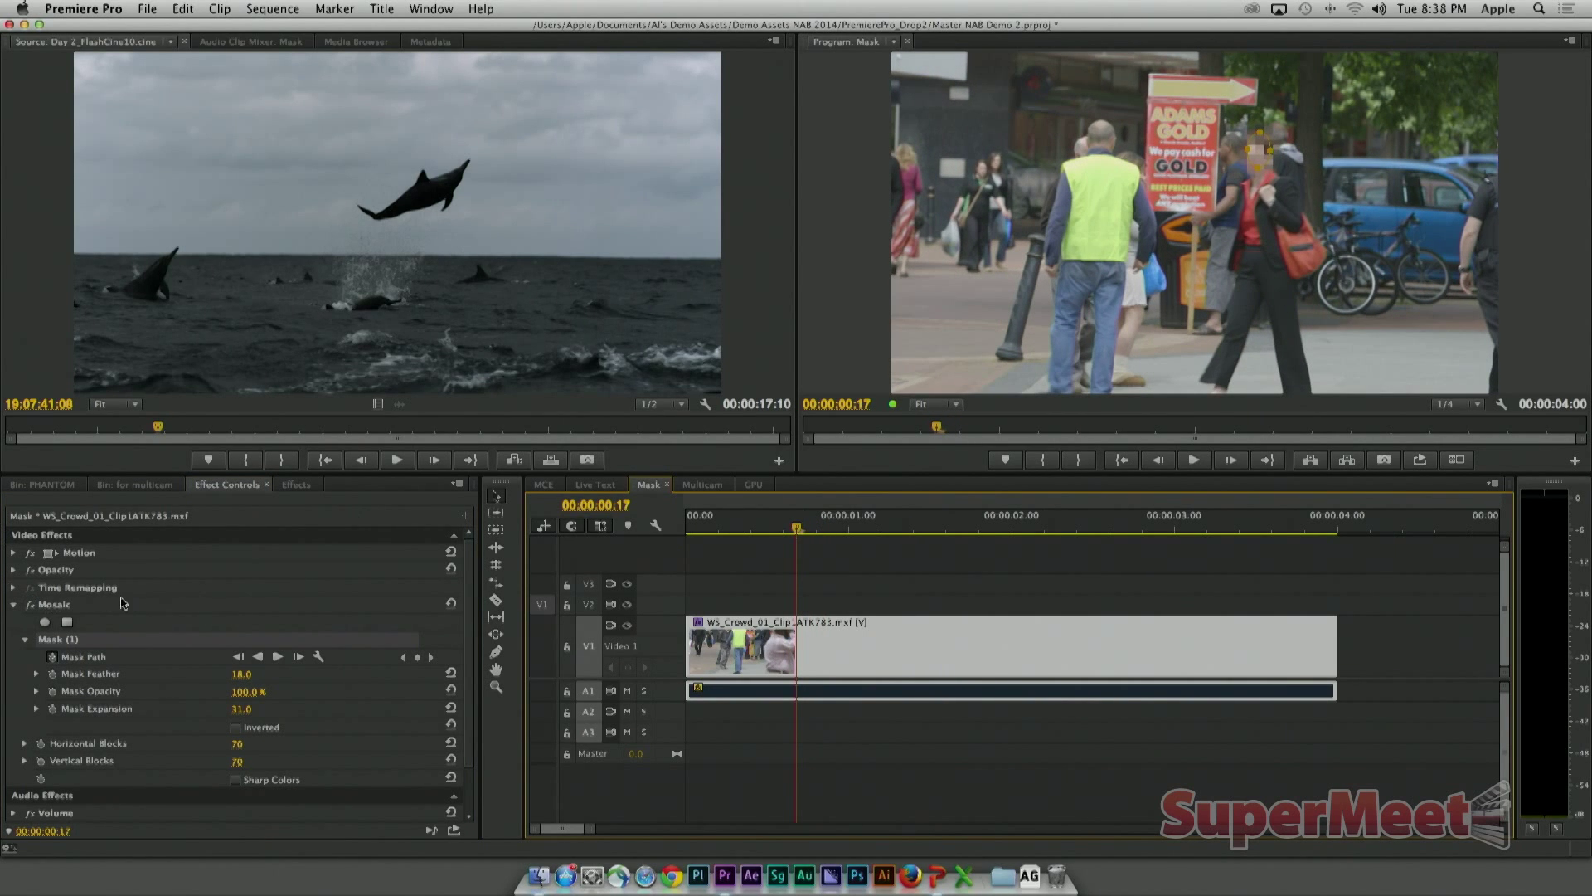
pyautogui.click(60, 607)
pyautogui.click(733, 520)
pyautogui.press('space')
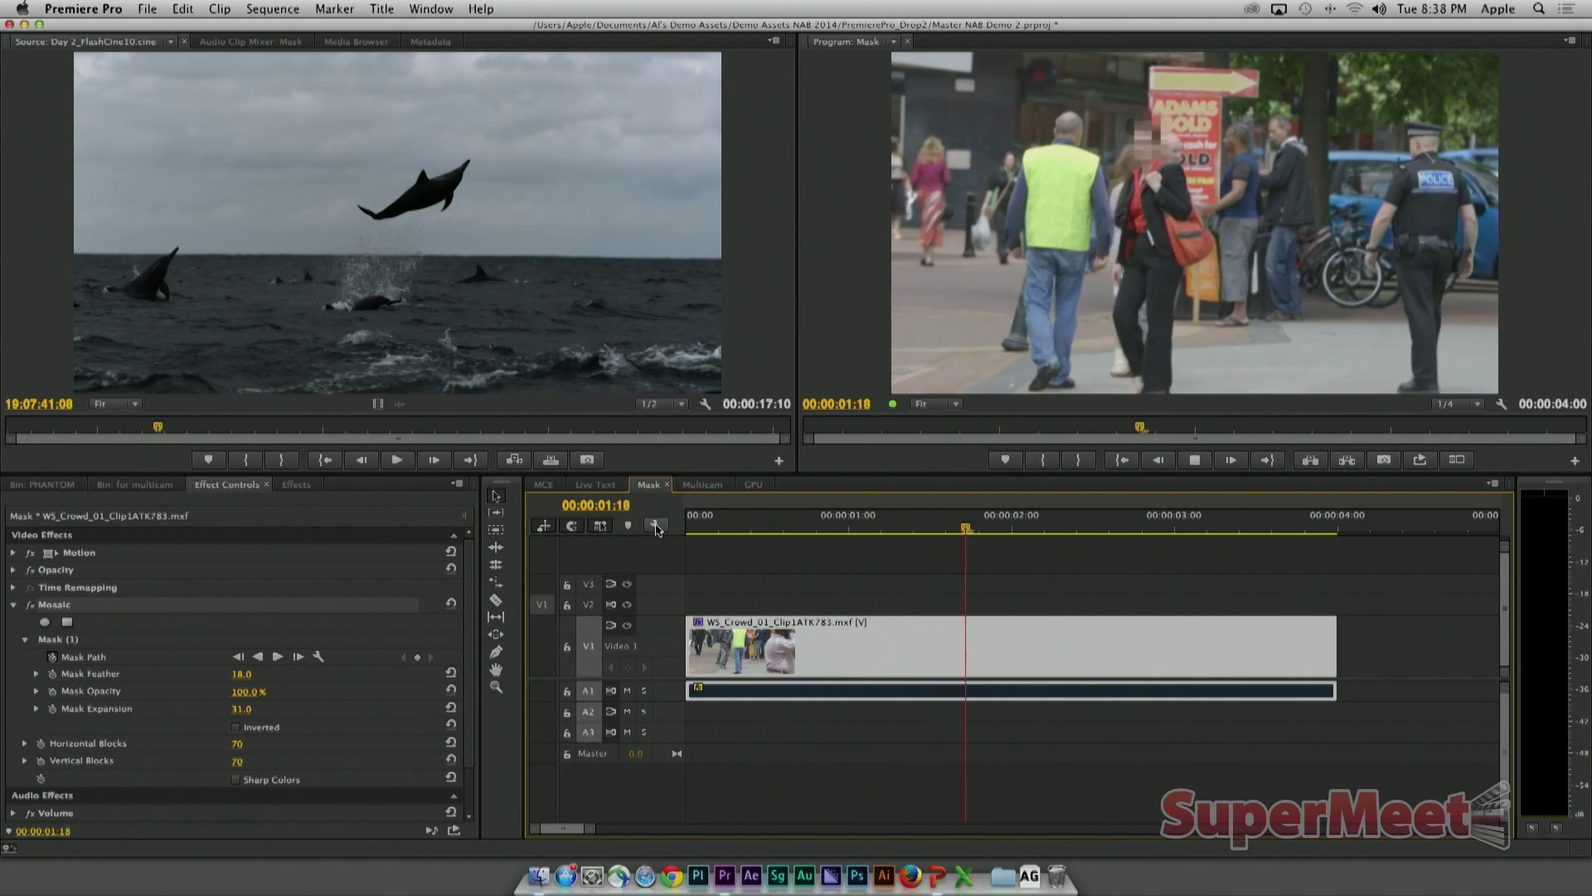